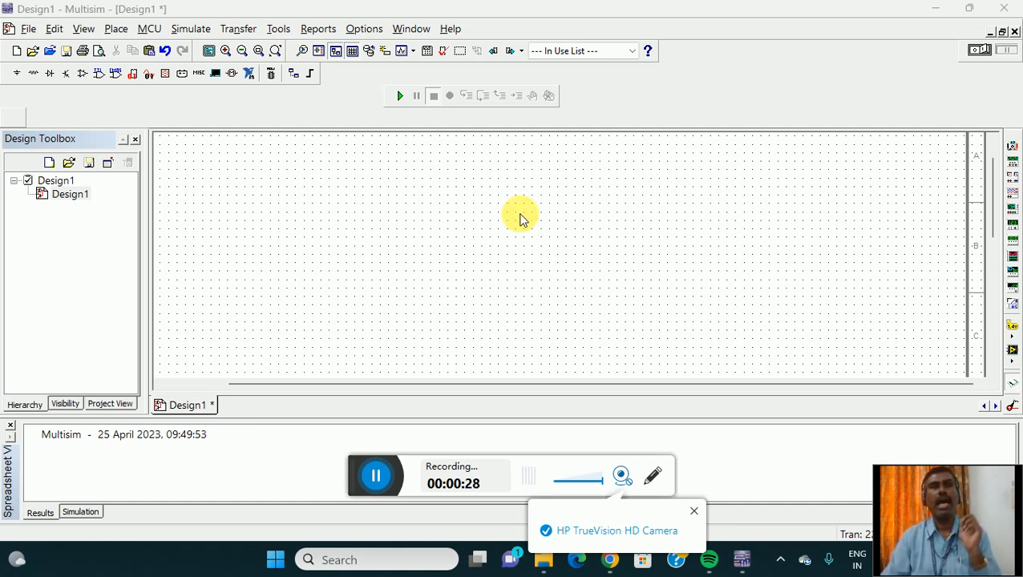
Pick the POWER_SOURCES DC_POWER part and place it on the schematic.
left_click(17, 76)
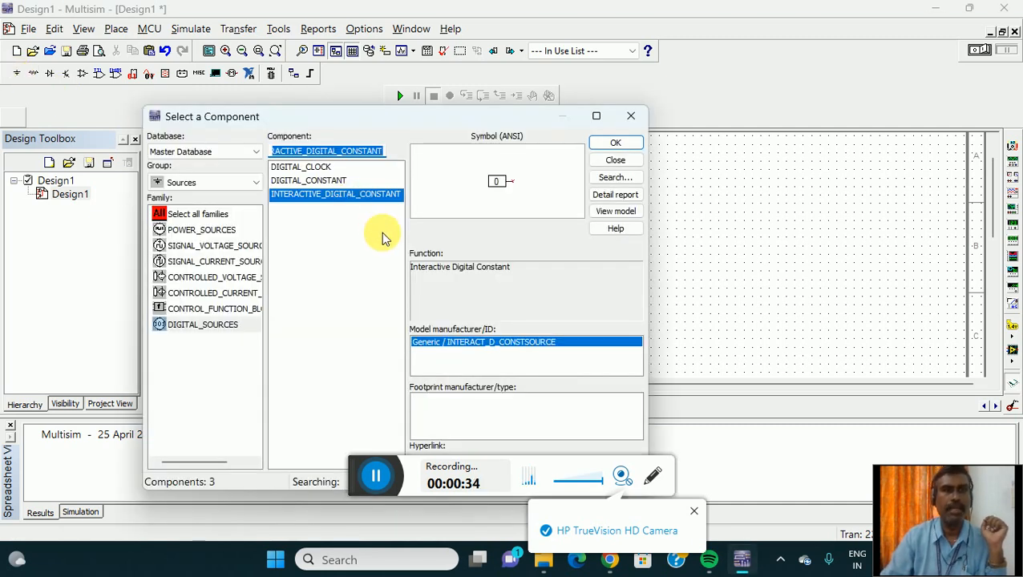
left_click(223, 232)
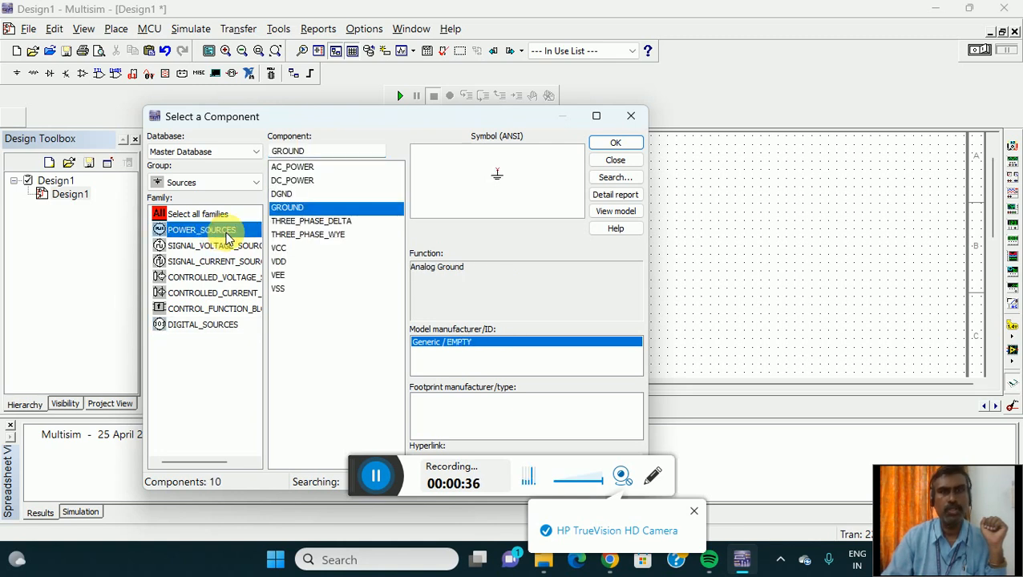
left_click(312, 181)
left_click(615, 145)
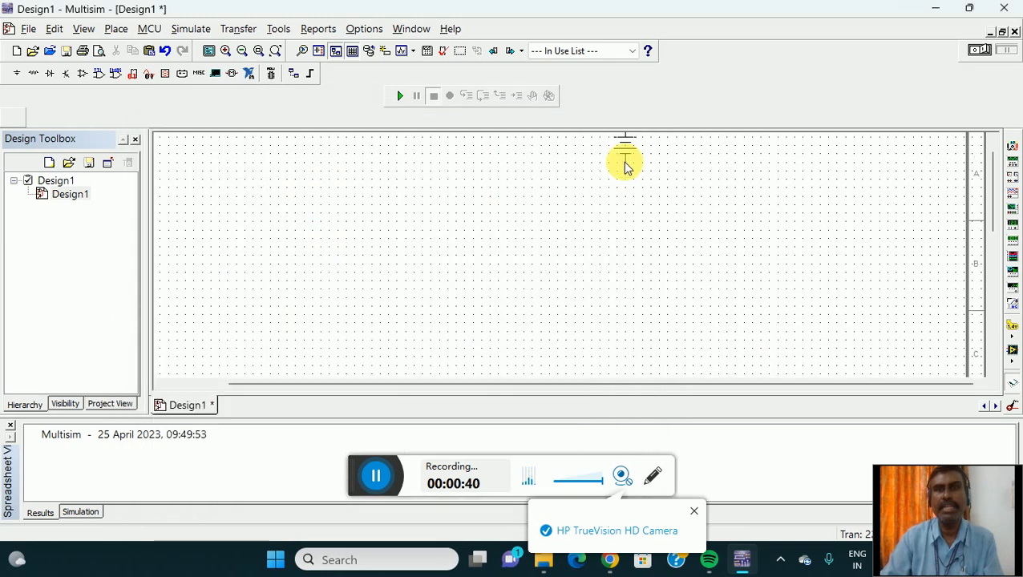
left_click(476, 257)
double_click(477, 255)
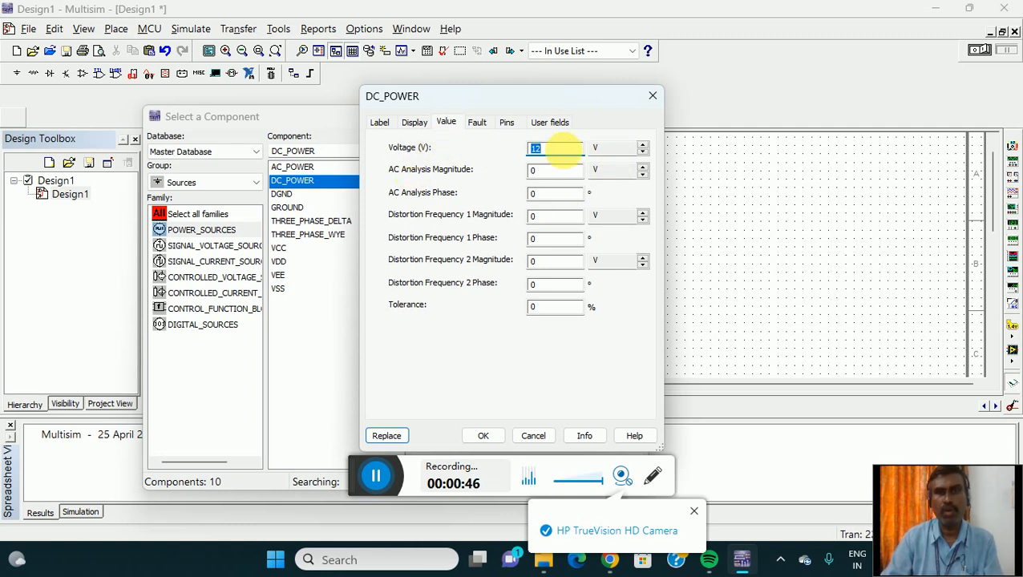
Rename the DC source to 'Source' and set its voltage to 9 V.
left_click(381, 123)
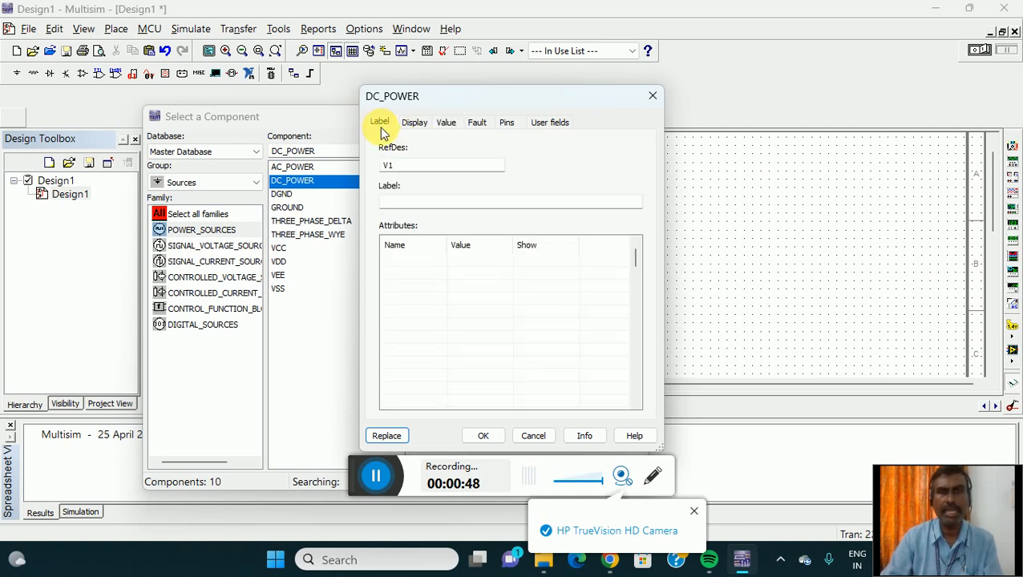
double_click(406, 166)
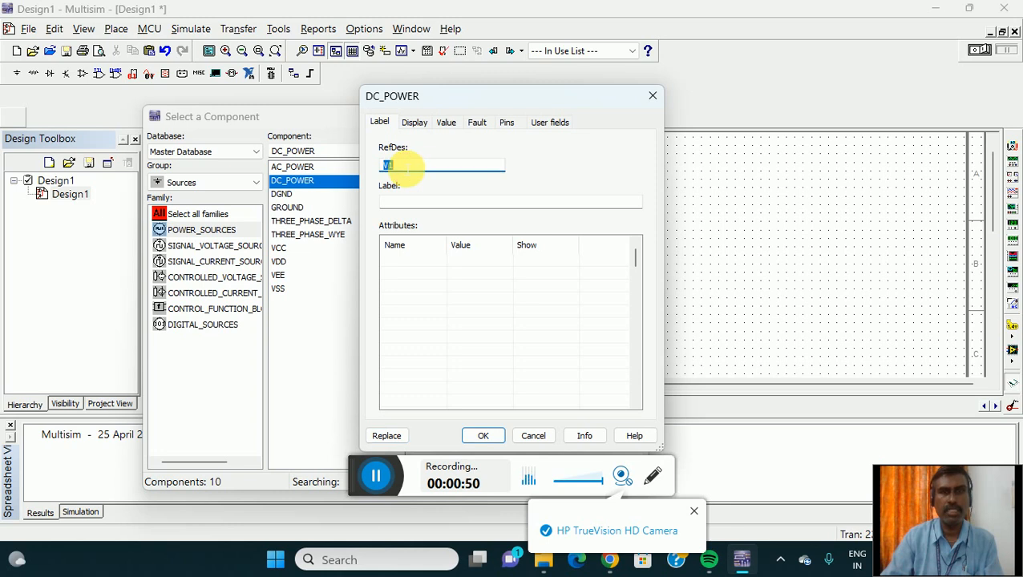
type("V")
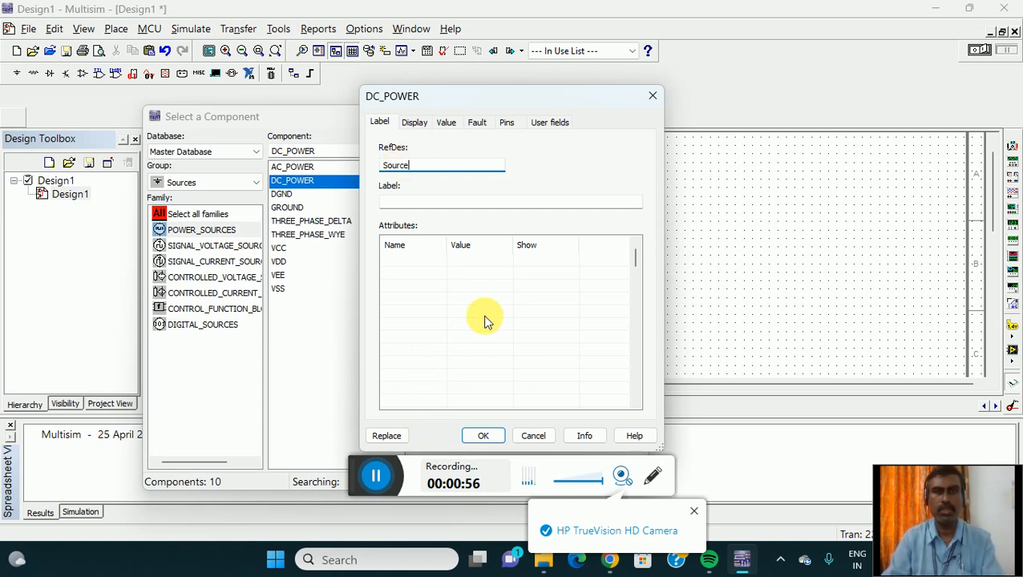
left_click(416, 123)
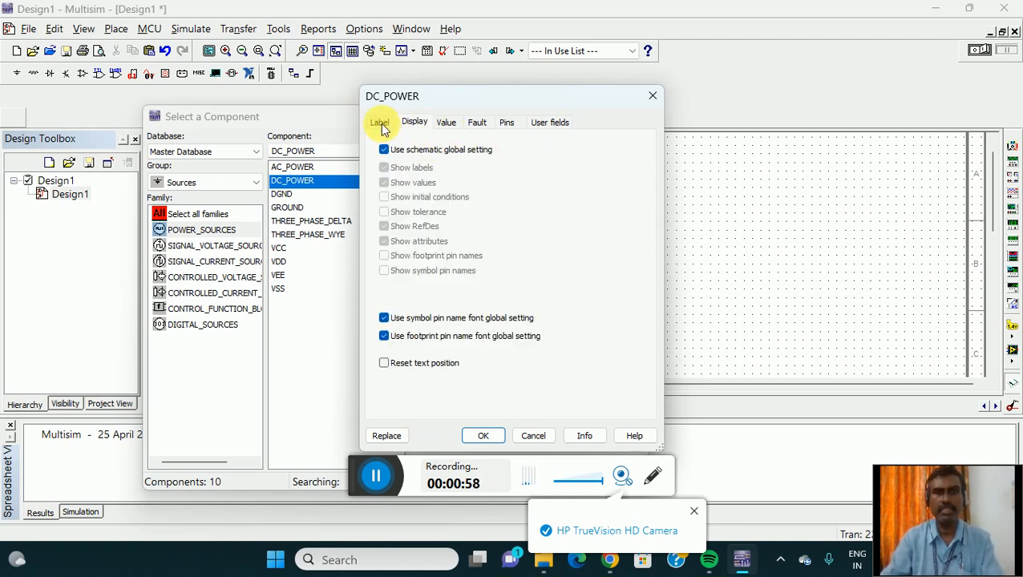
left_click(445, 122)
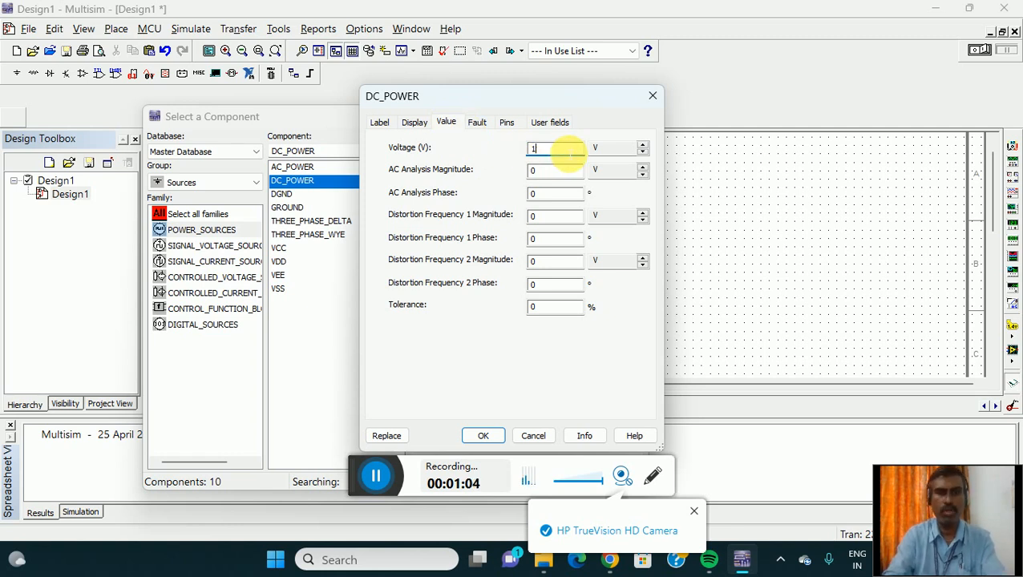
type("0")
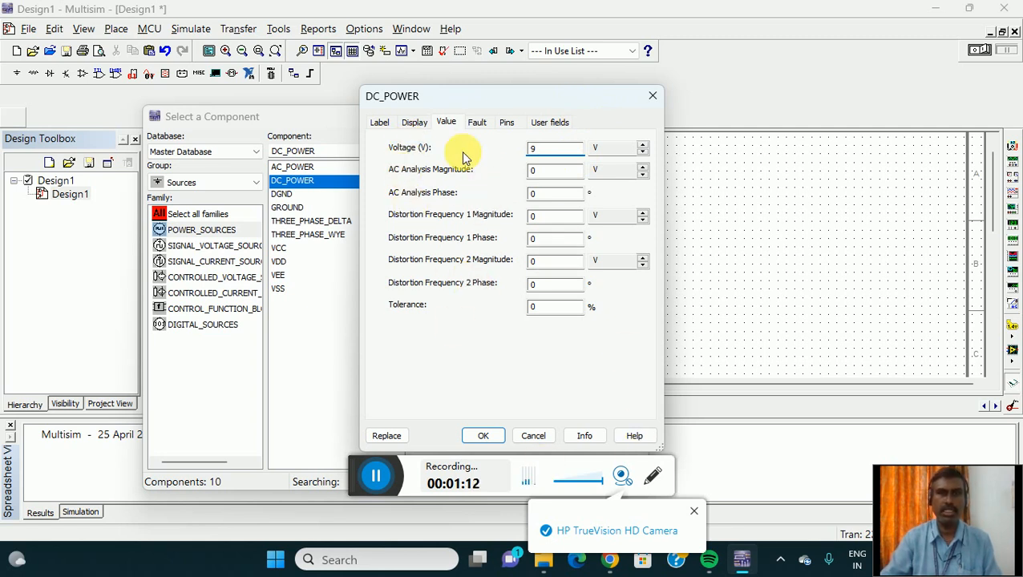
left_click(474, 435)
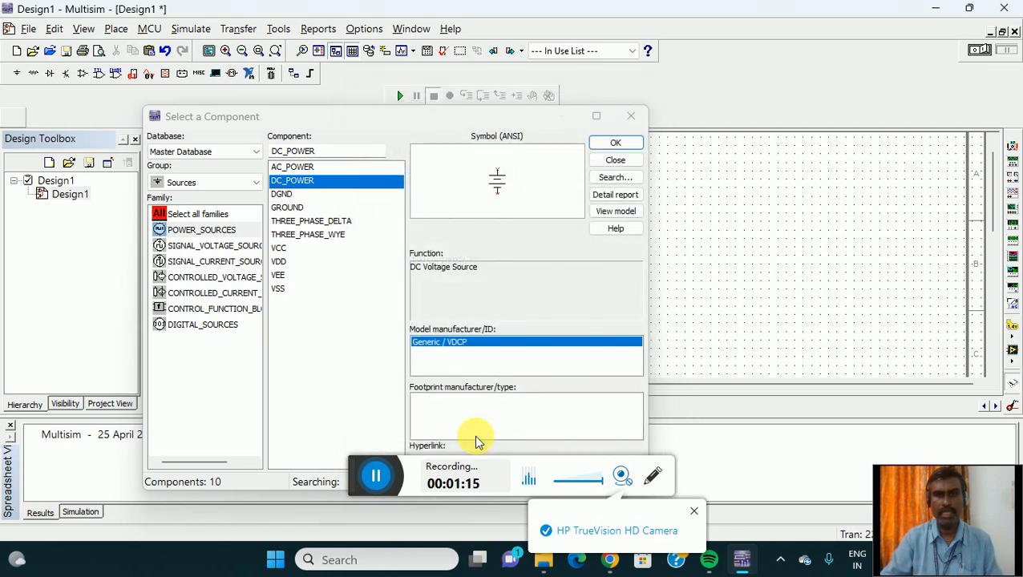
left_click(613, 144)
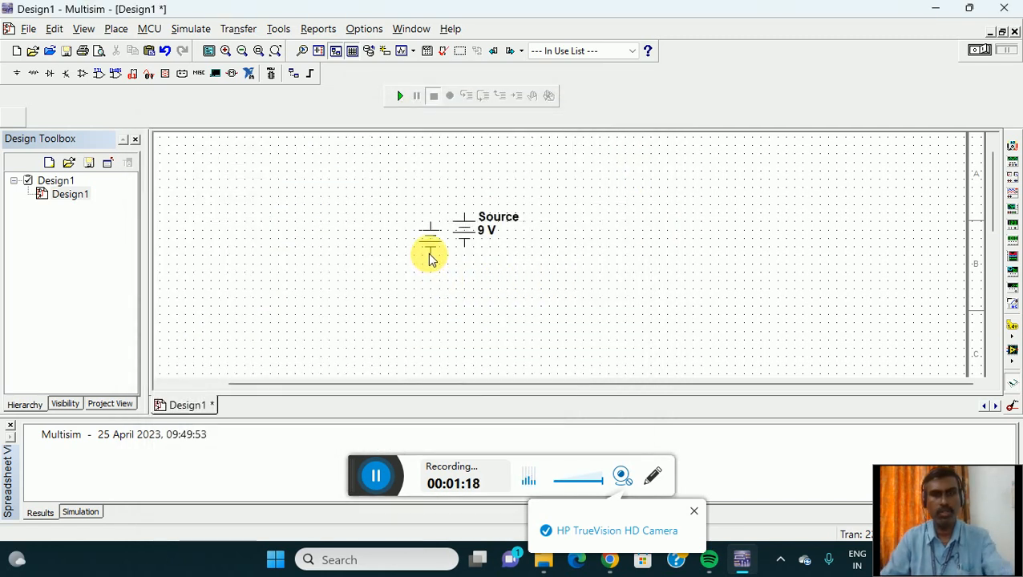
Drop the 9 V source on the schematic and select a 1k resistor from the Basic group.
left_click(429, 255)
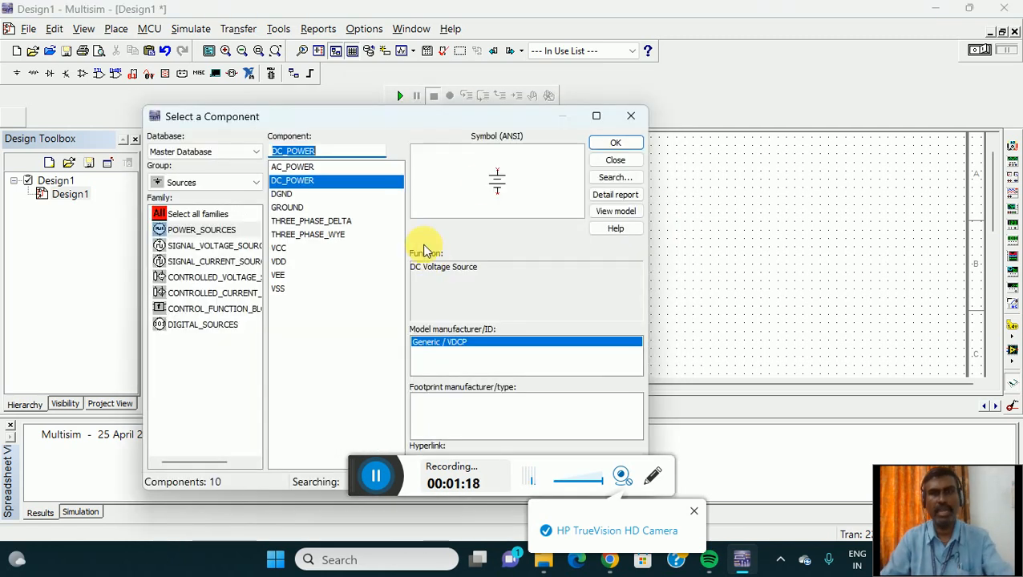
left_click(236, 183)
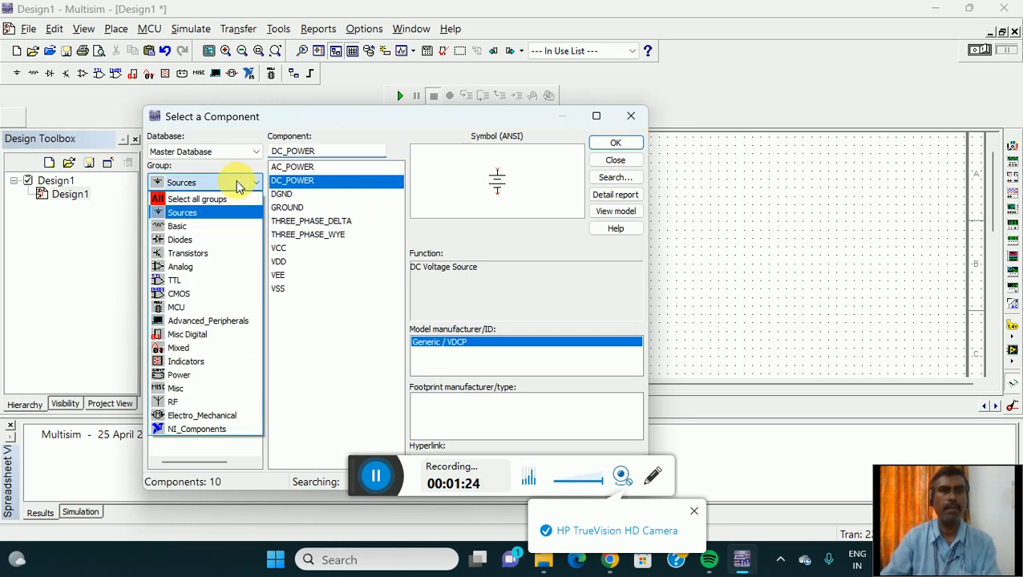
left_click(191, 228)
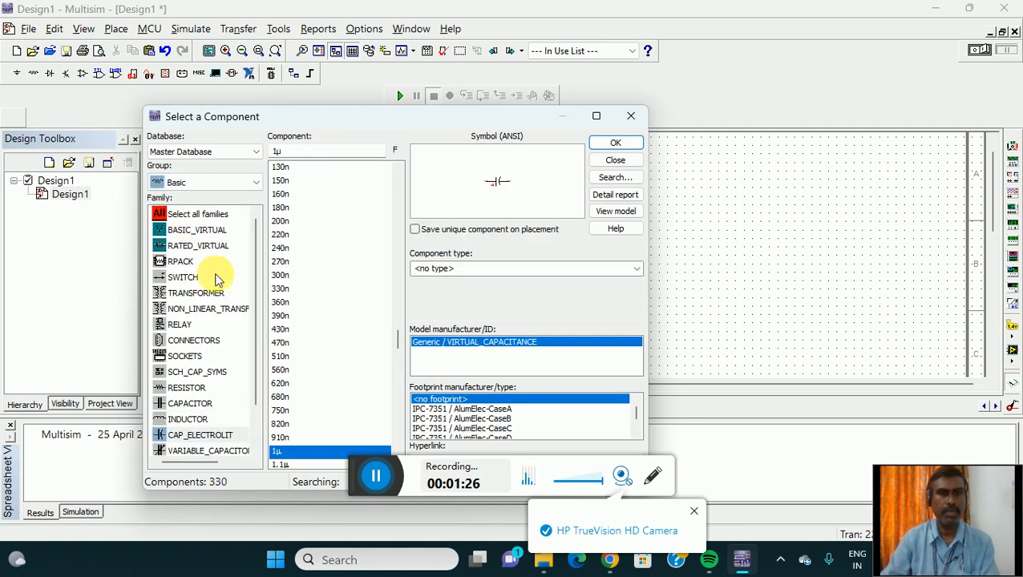
left_click(189, 388)
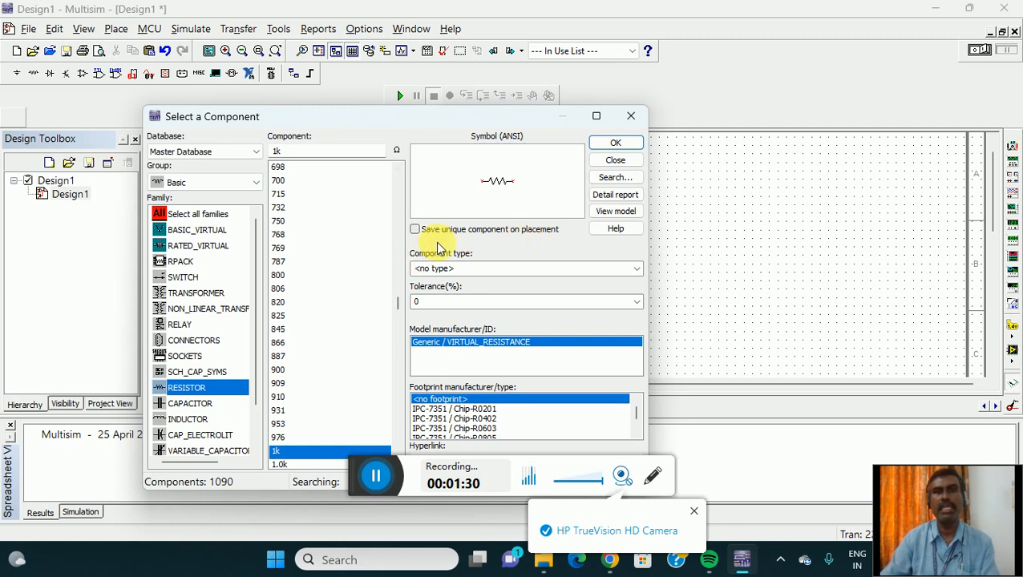
left_click(621, 144)
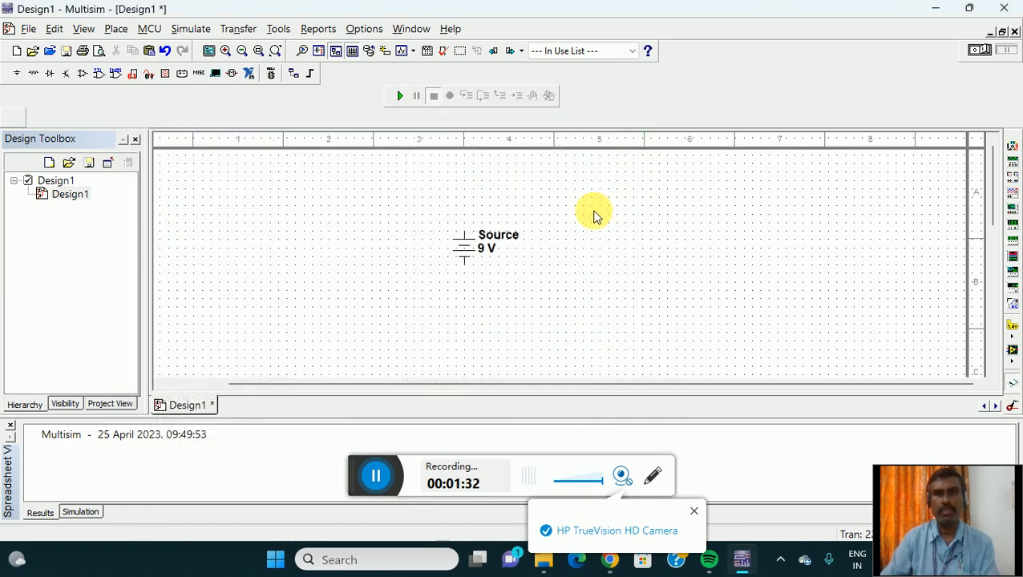
Place 1k resistors R1, R2 and R3 in a row and check R3's value.
left_click(553, 217)
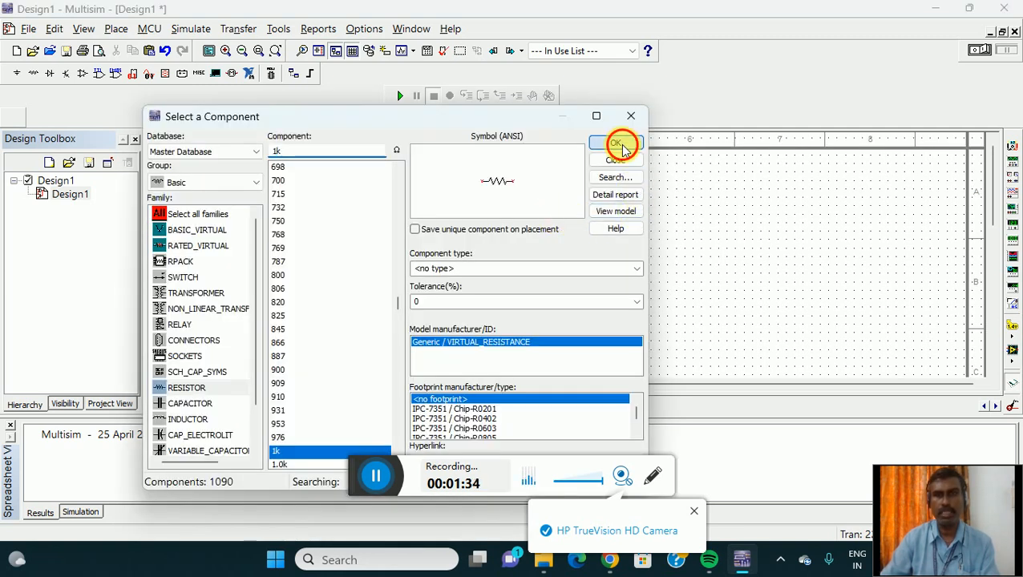
left_click(621, 142)
left_click(669, 221)
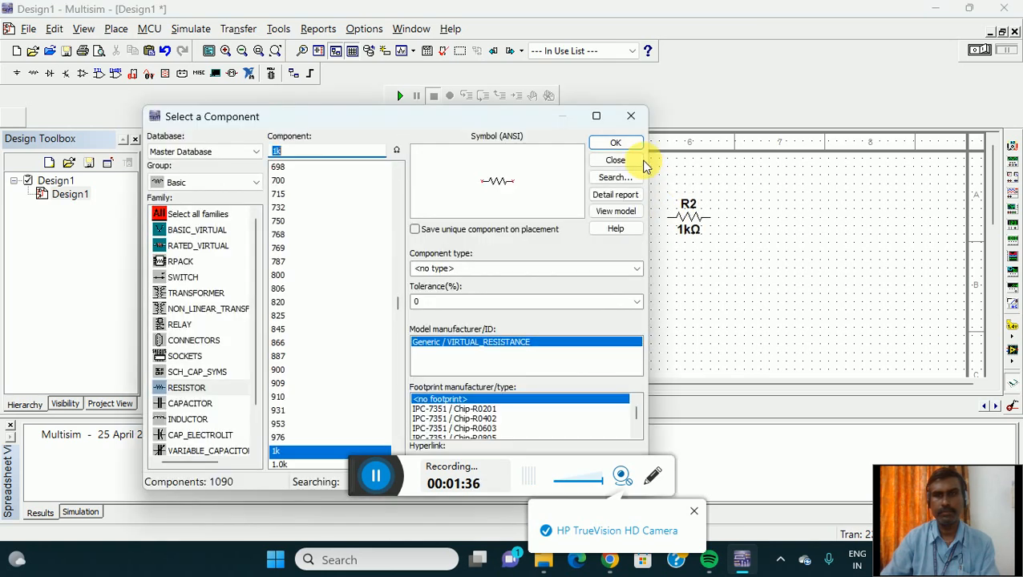
left_click(633, 145)
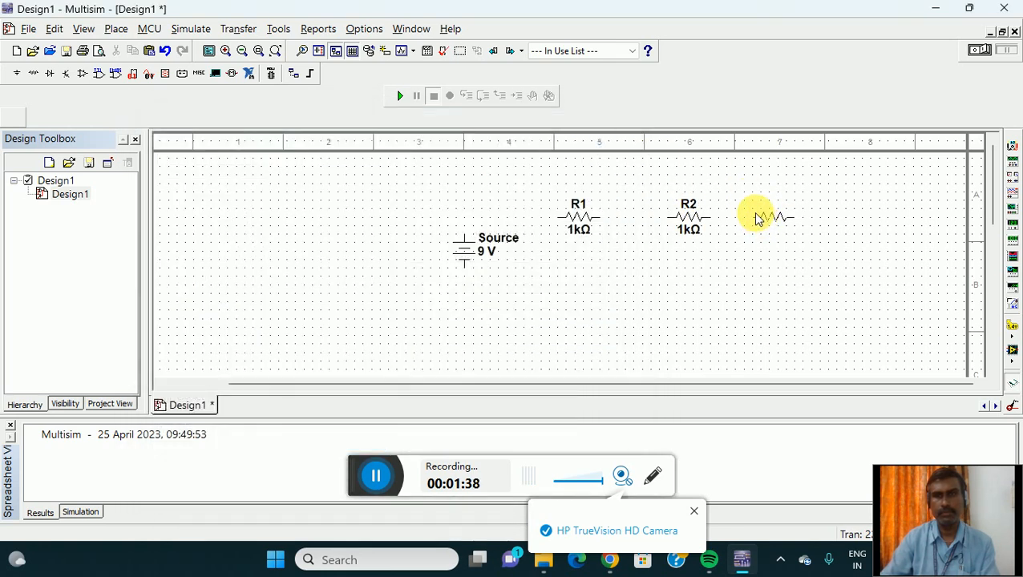
left_click(754, 217)
double_click(757, 218)
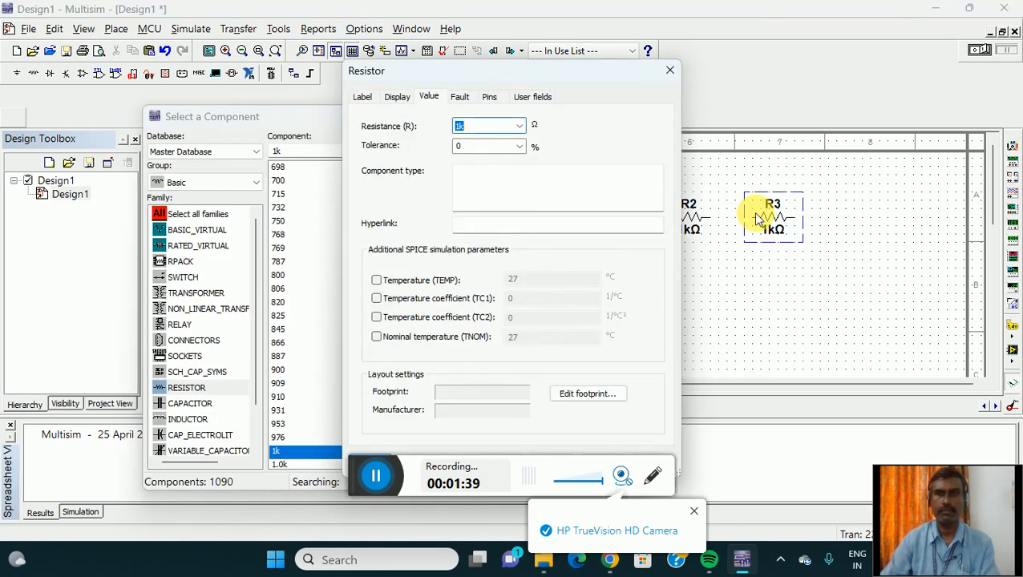
left_click(670, 70)
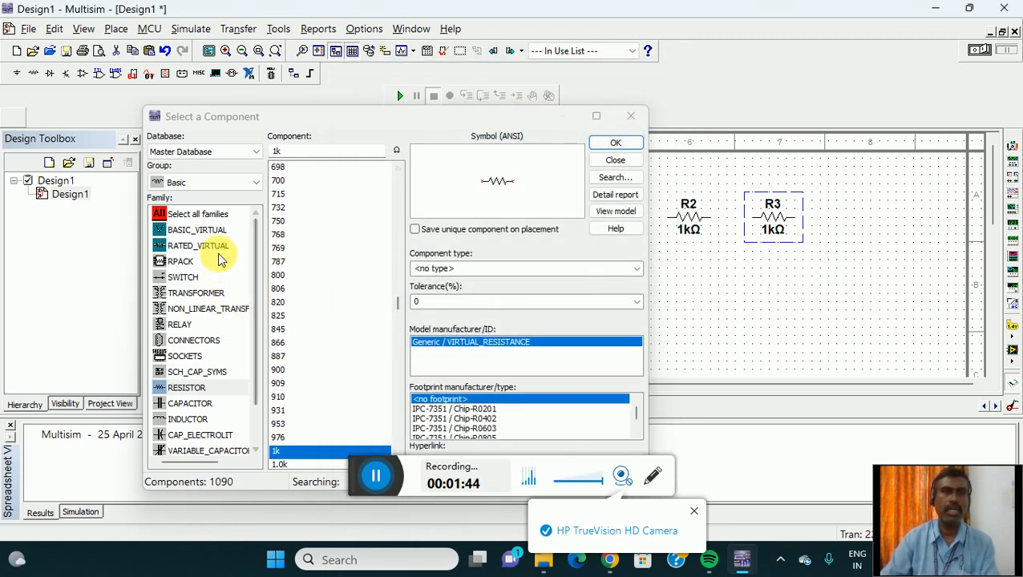
Select the GROUND part from the Sources group.
left_click(229, 179)
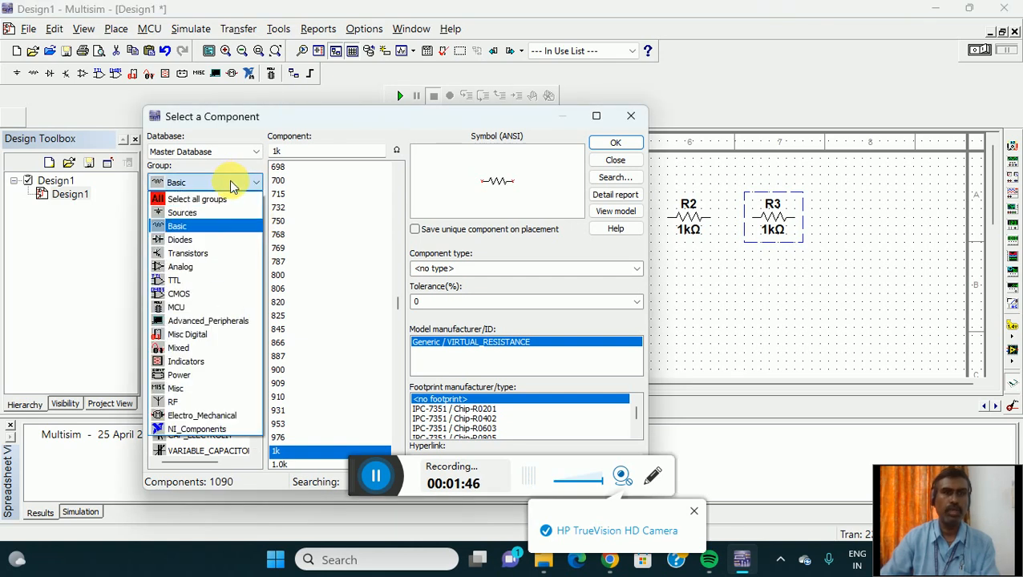
left_click(221, 212)
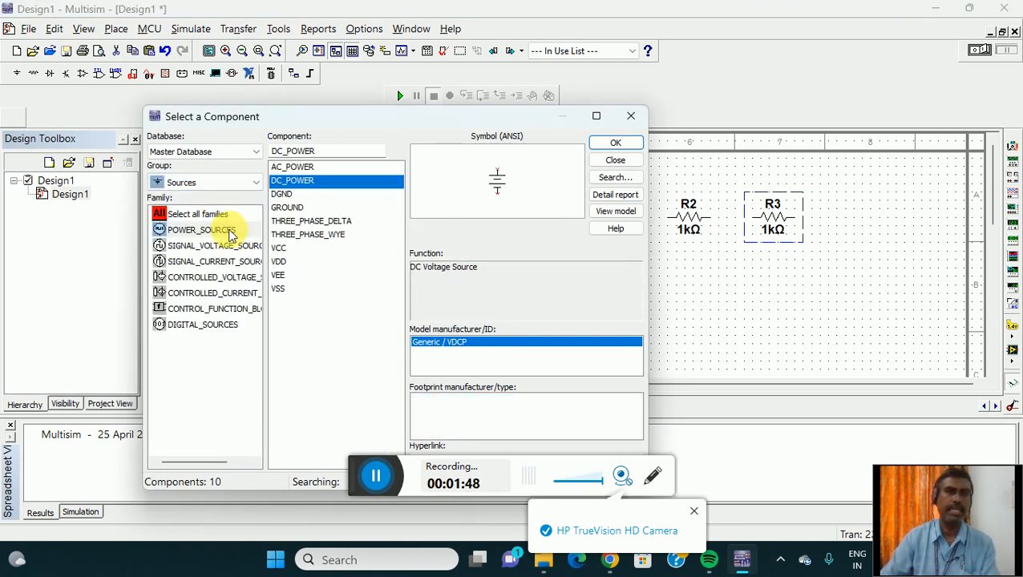
left_click(226, 230)
left_click(308, 207)
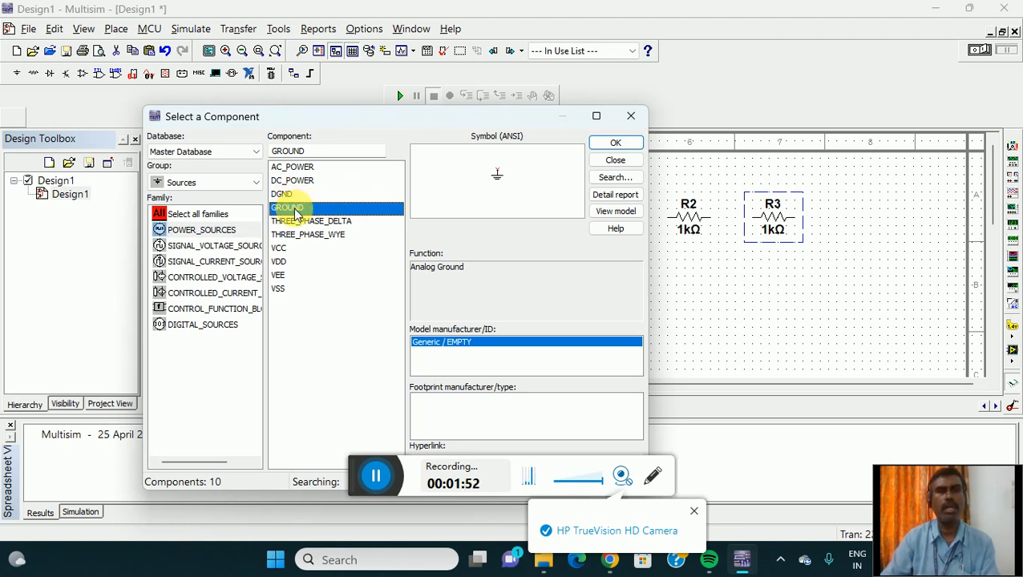
Place the ground symbol below the source.
left_click(610, 149)
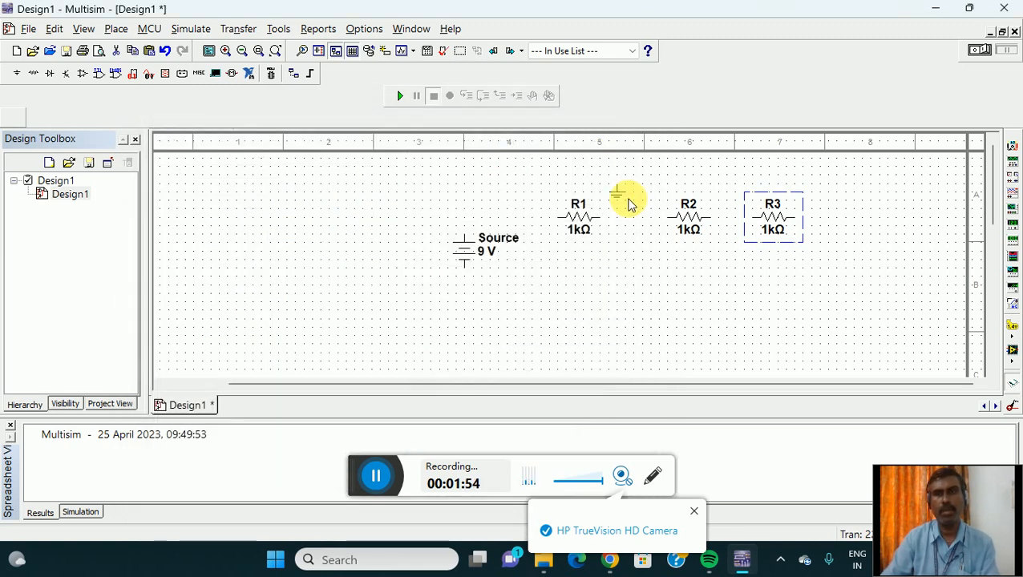
left_click(515, 335)
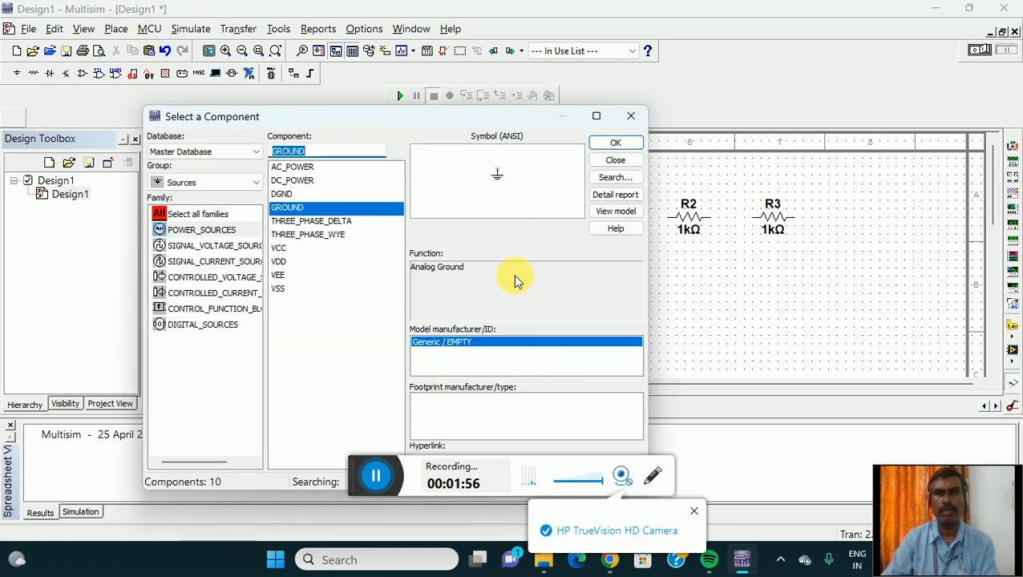
left_click(628, 117)
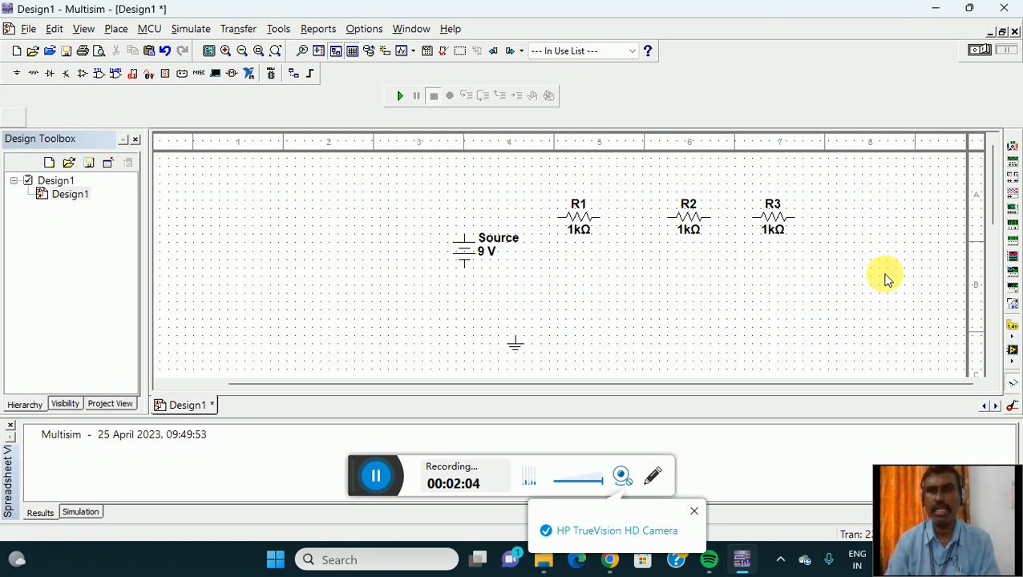
Wire the source's top terminal to R1, R1 to R2, and R2 to R3.
left_click(464, 229)
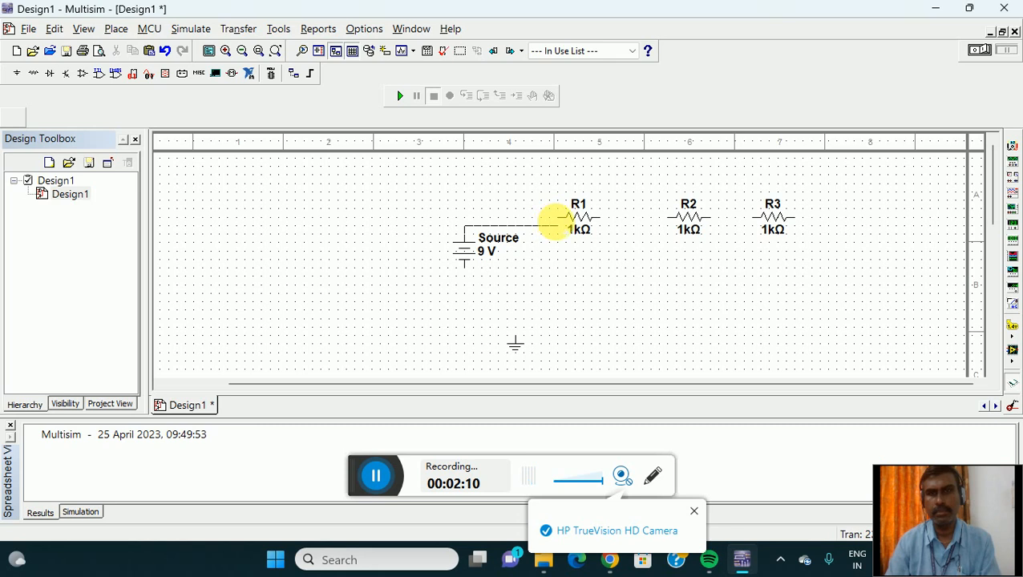
left_click(560, 218)
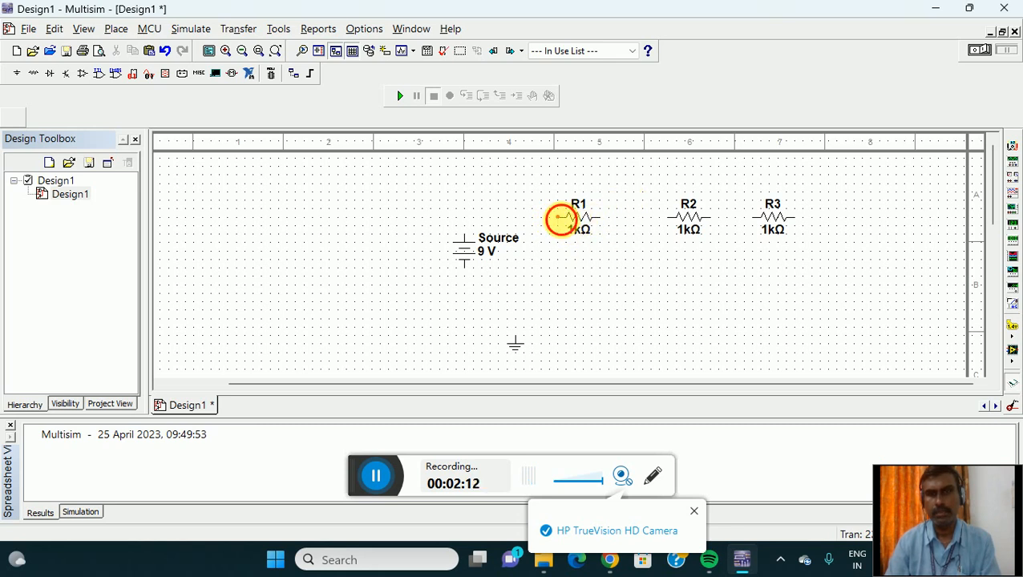
left_click(598, 217)
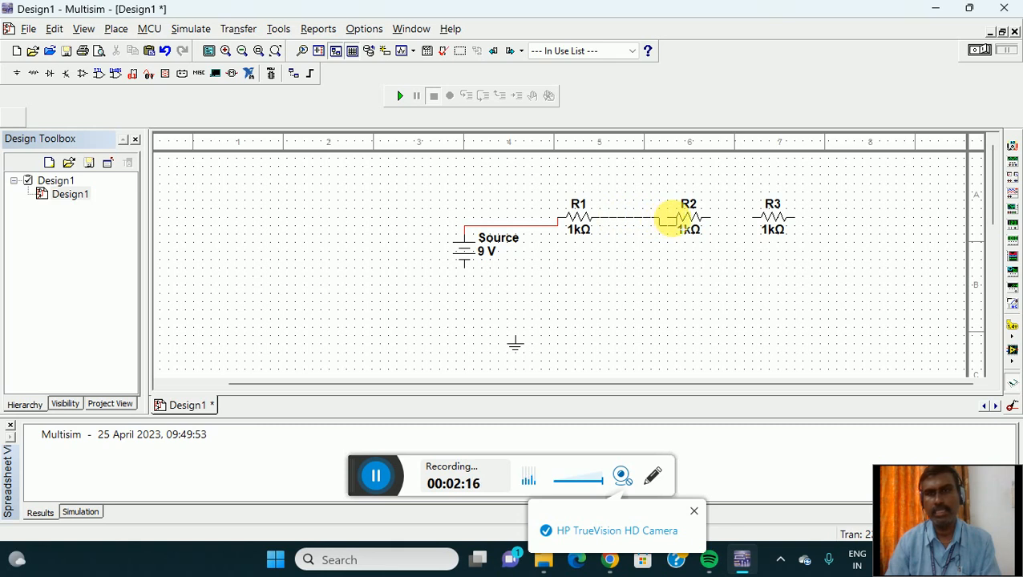
left_click(668, 217)
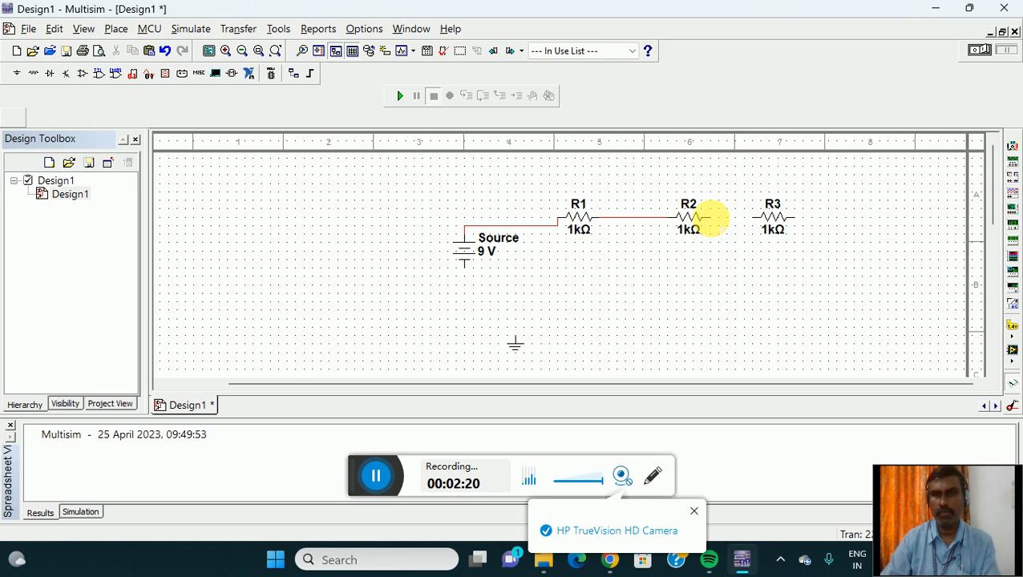
left_click(711, 217)
left_click(753, 227)
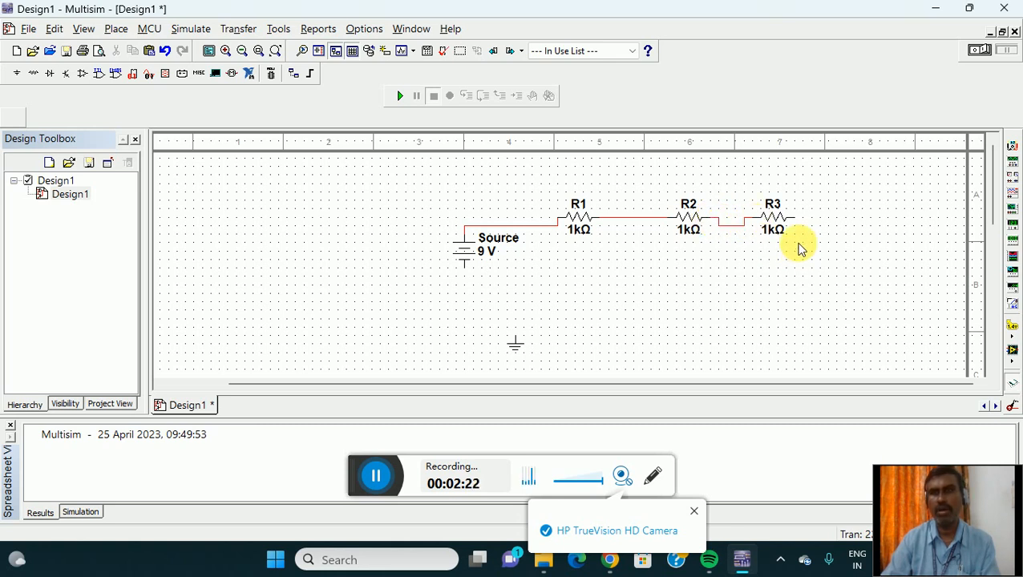
left_click(793, 217)
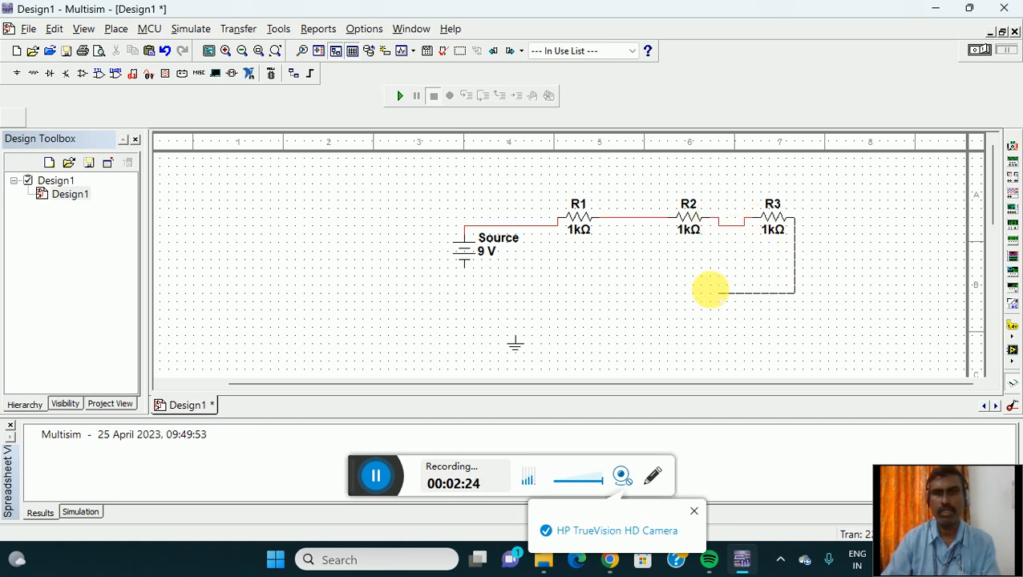
left_click(464, 266)
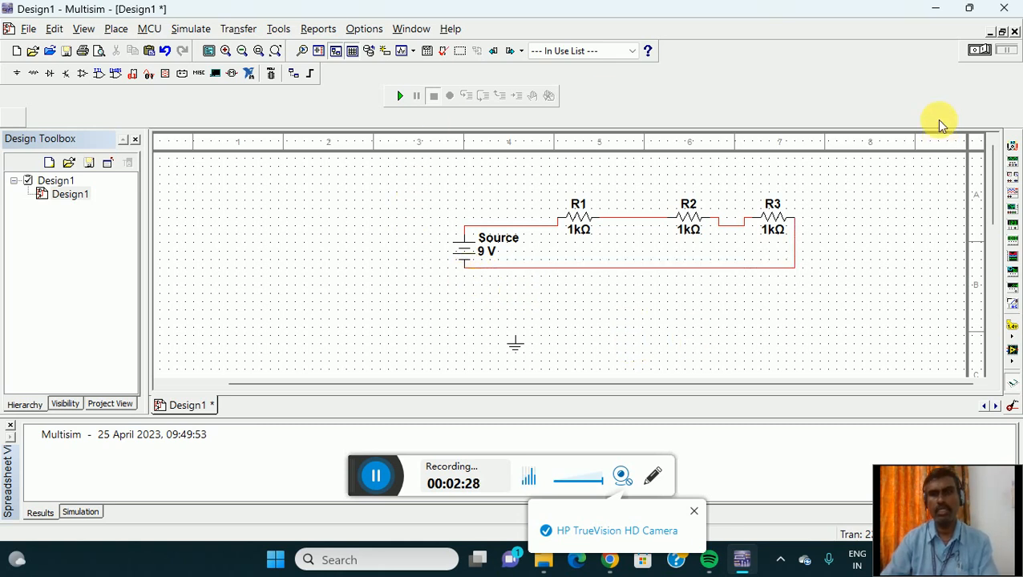
left_click(400, 97)
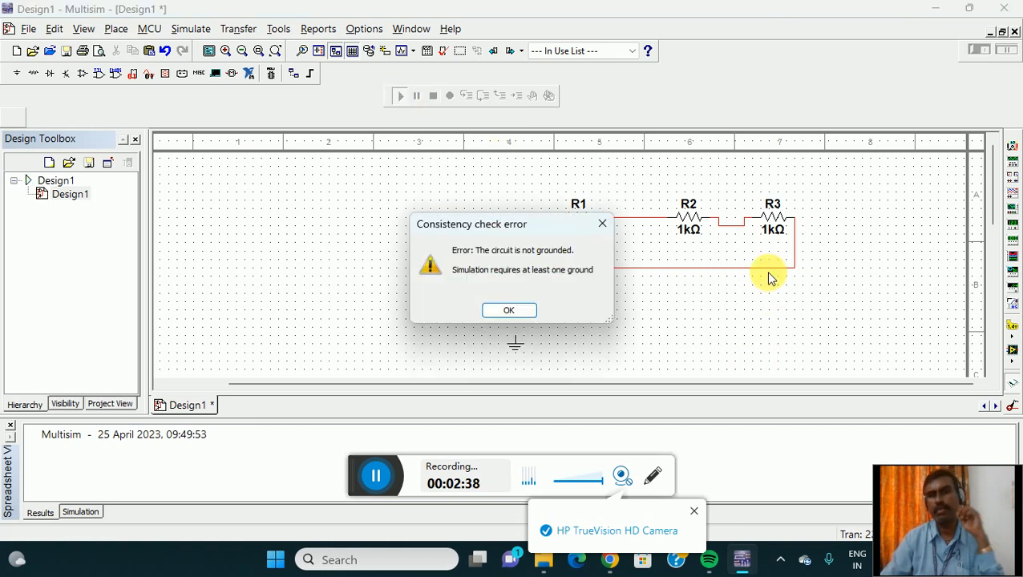
left_click(602, 224)
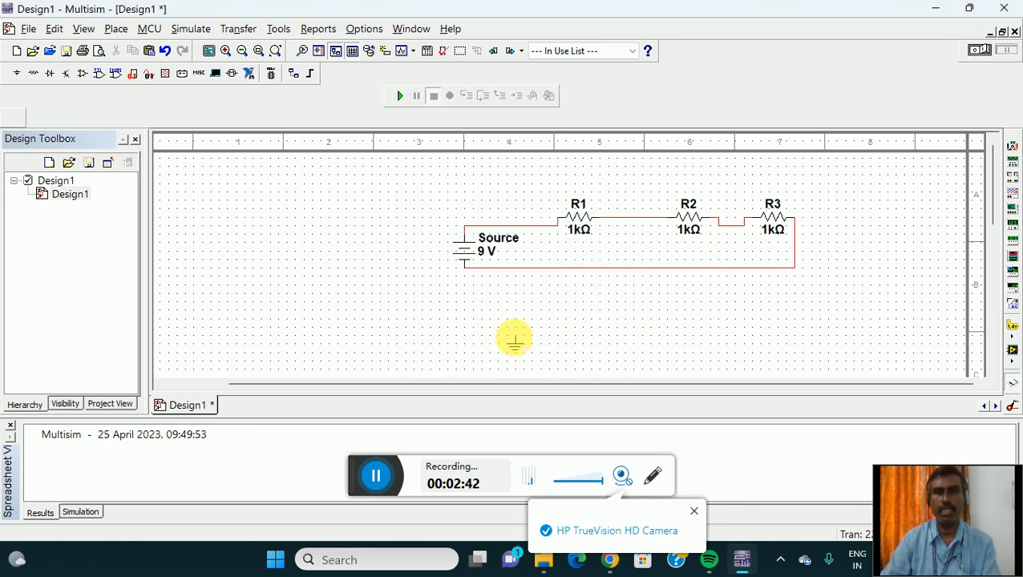
Wire the ground symbol to the wire under the source, creating a junction.
left_click(515, 337)
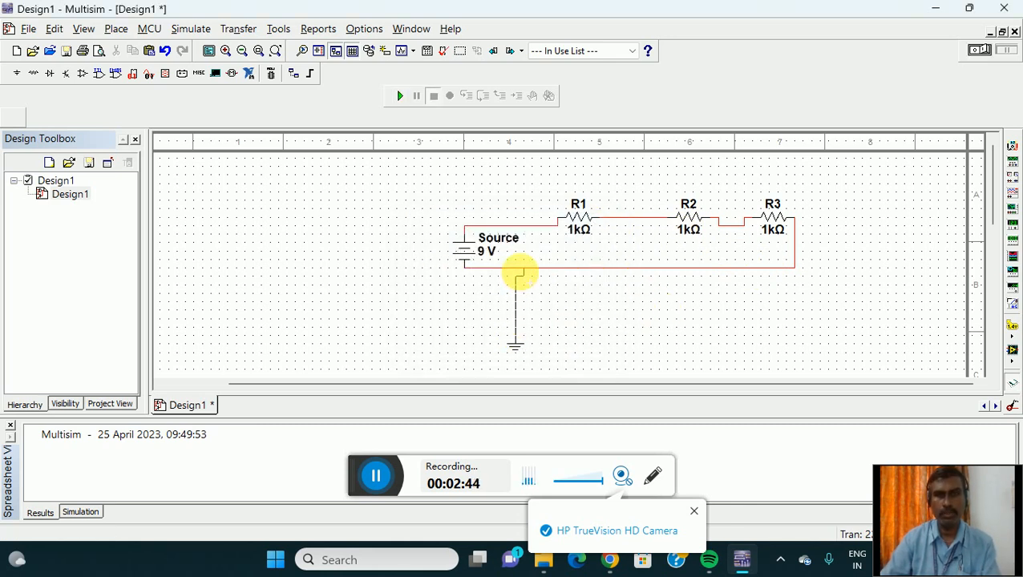
left_click(521, 271)
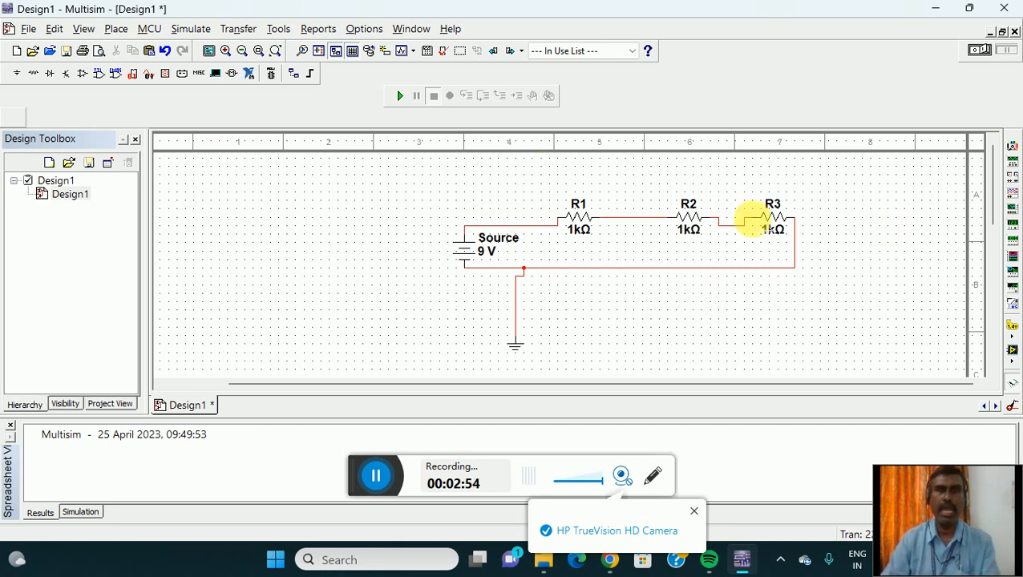
Choose the VOLTMETER_H indicator after previewing the other voltmeter variants.
left_click(164, 73)
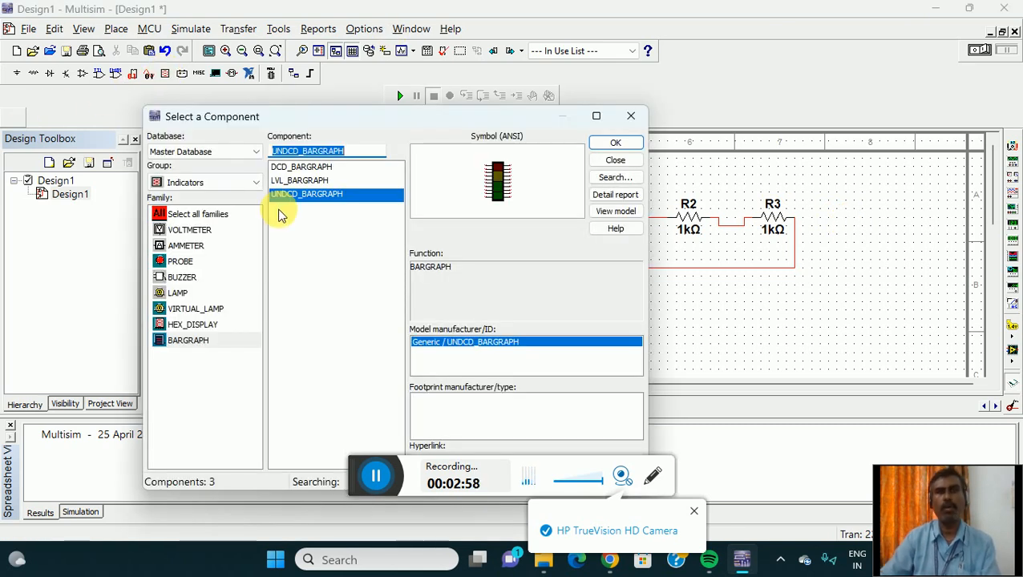
left_click(206, 228)
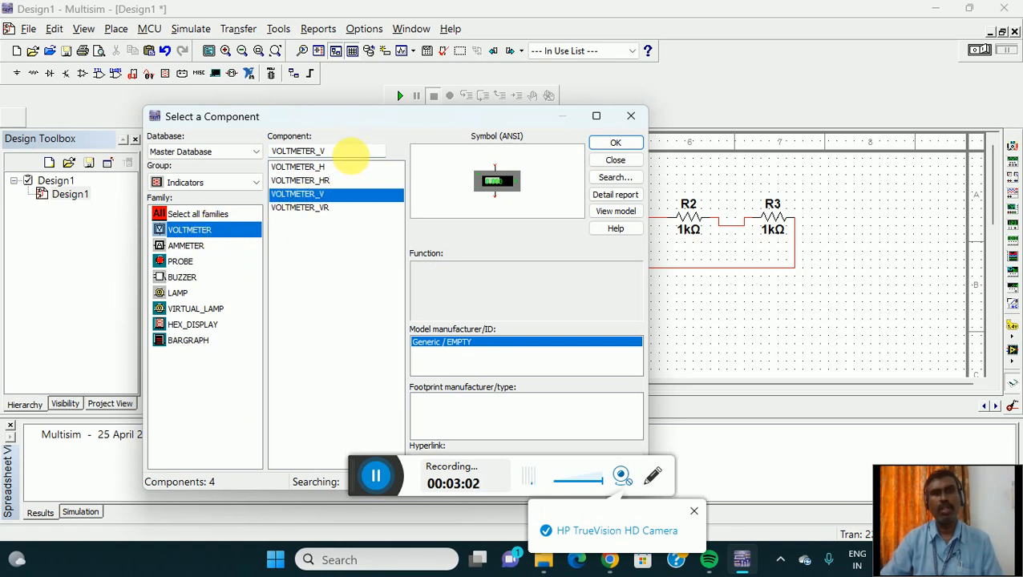
left_click(320, 168)
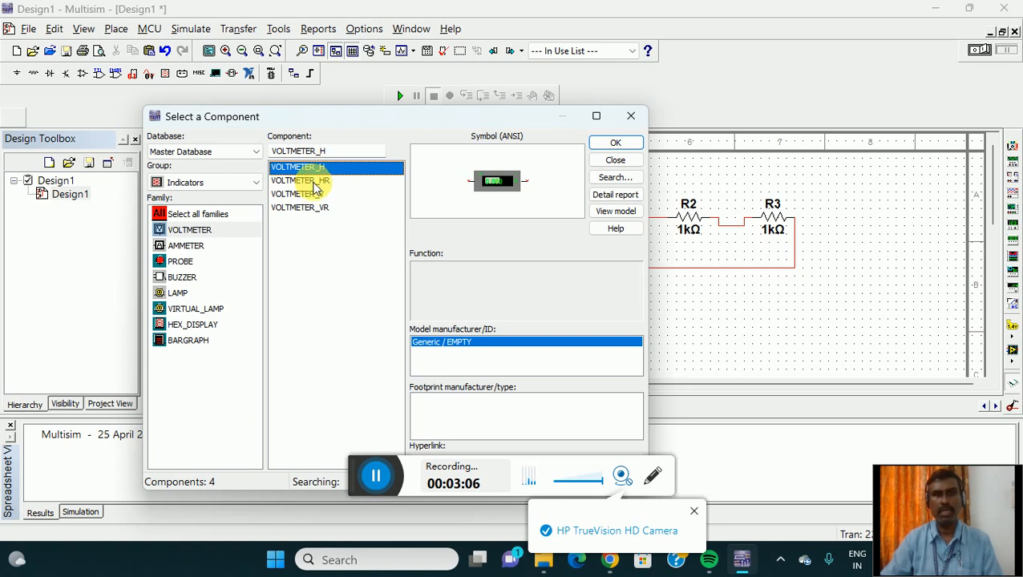
left_click(315, 181)
left_click(317, 195)
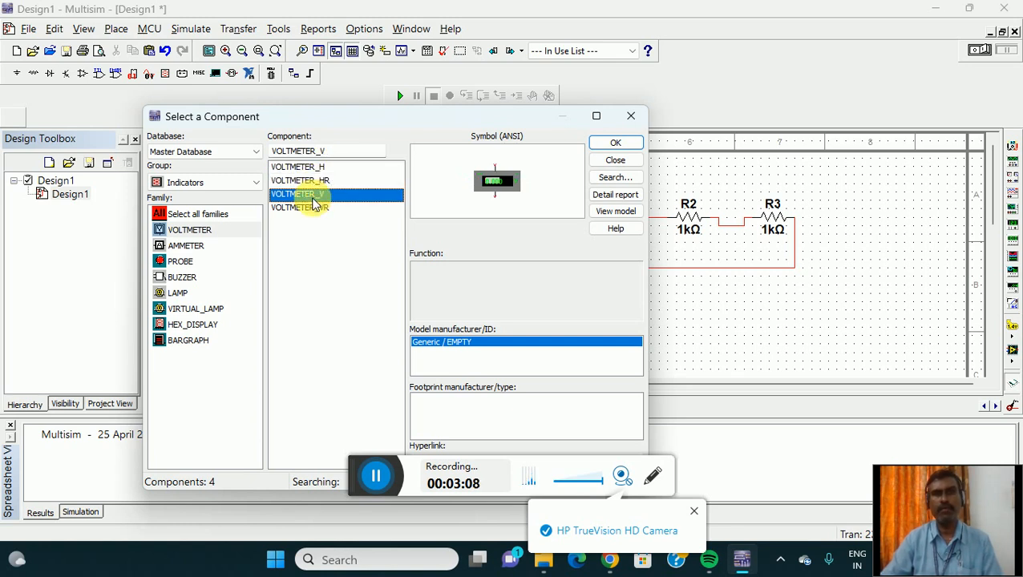
left_click(329, 181)
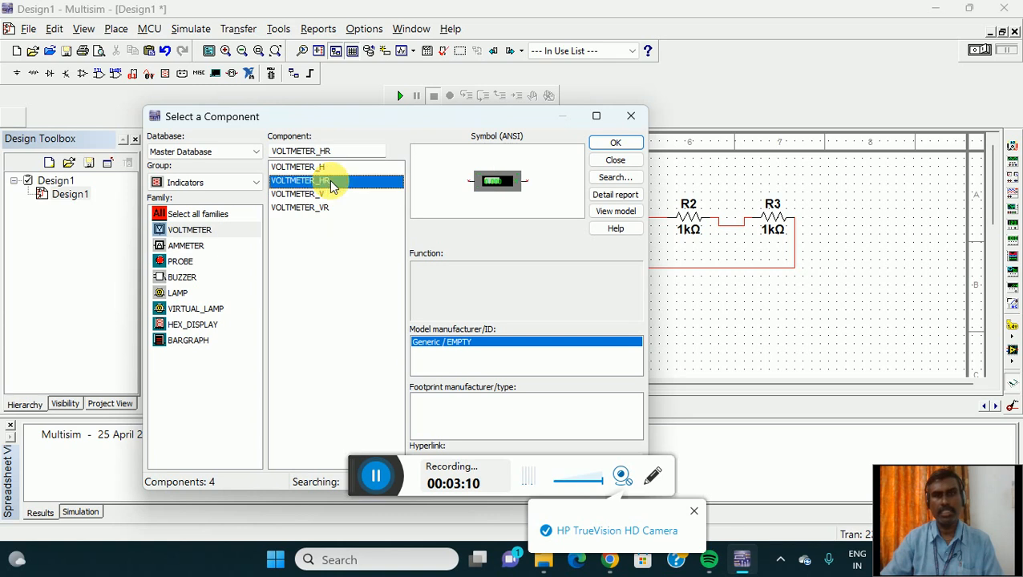
left_click(319, 166)
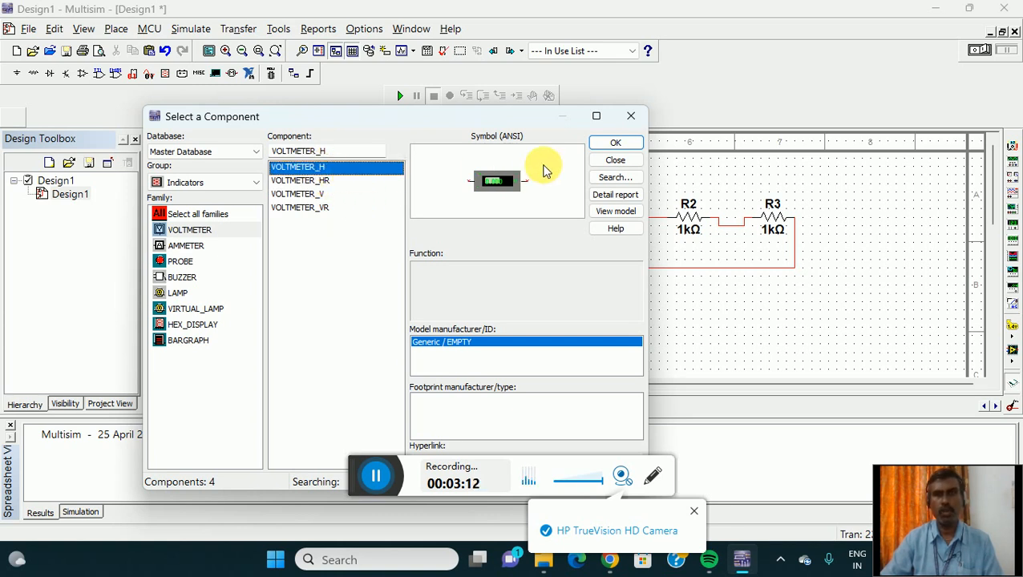
left_click(610, 144)
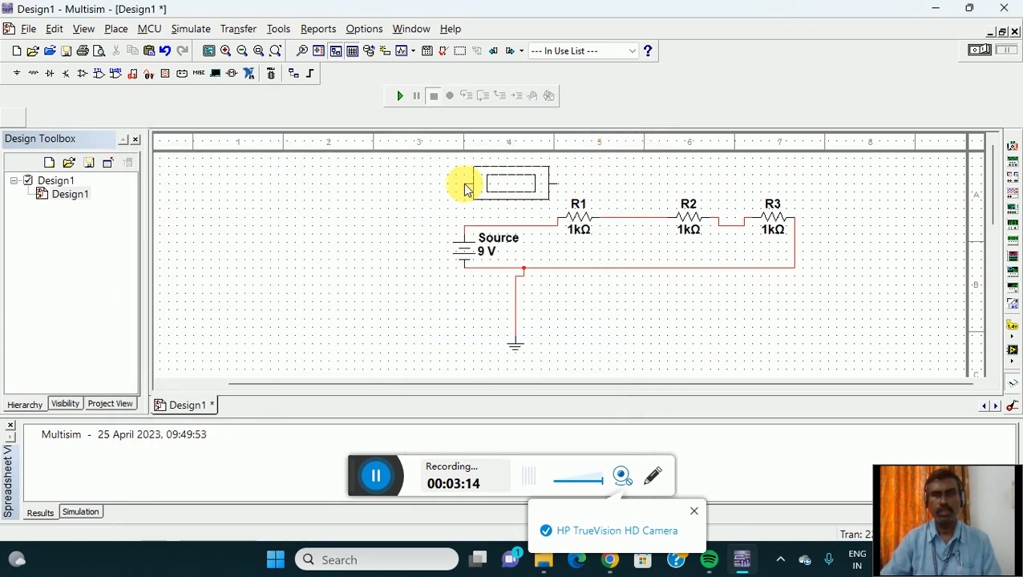
Place voltmeters U1, U2 and U3 above R1, R2 and R3.
left_click(504, 177)
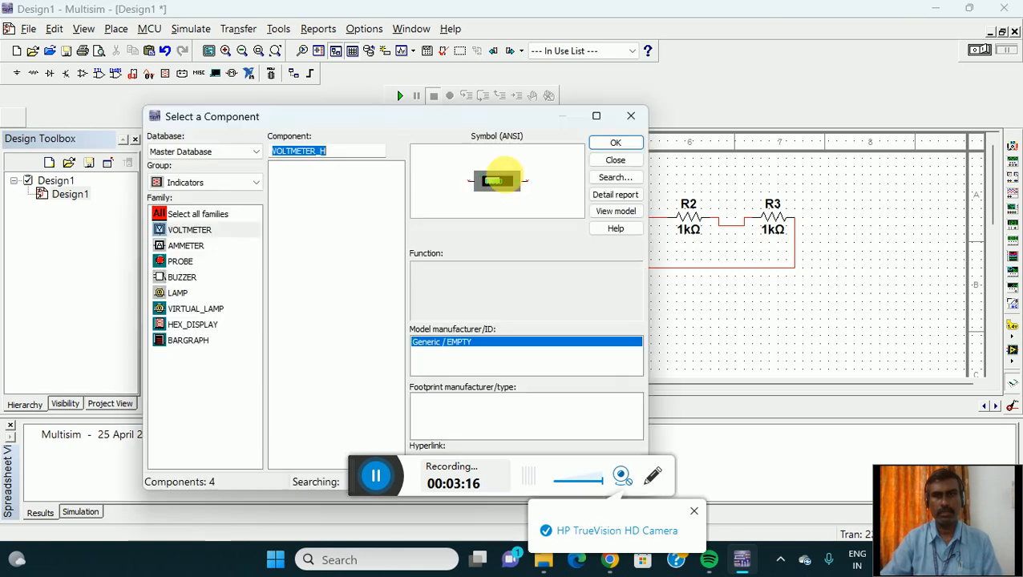
left_click(612, 145)
left_click(646, 172)
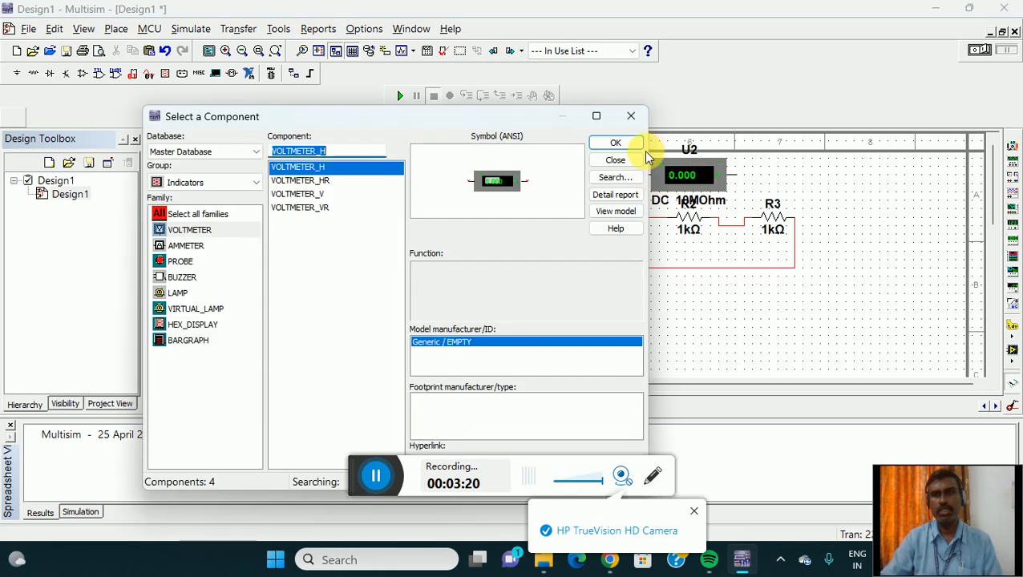
left_click(615, 145)
left_click(771, 176)
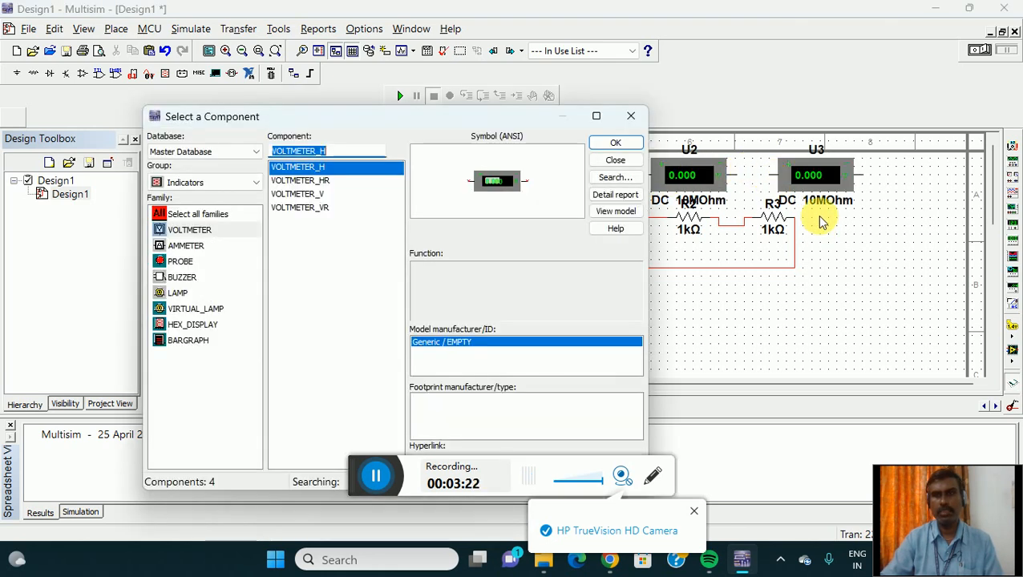
left_click(630, 118)
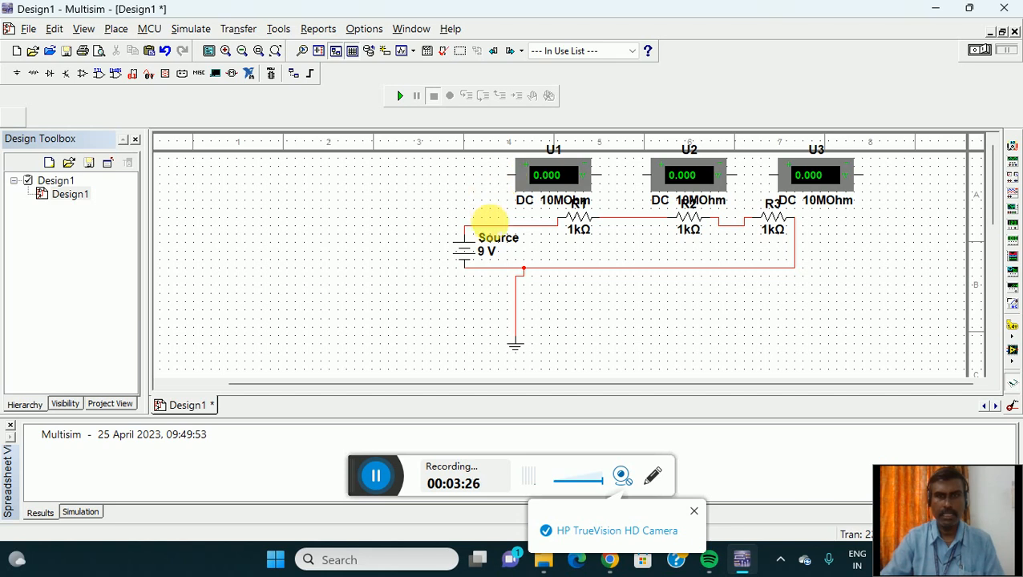
Connect voltmeter U2 across R2, between the R1–R2 and R2–R3 wires.
left_click(600, 174)
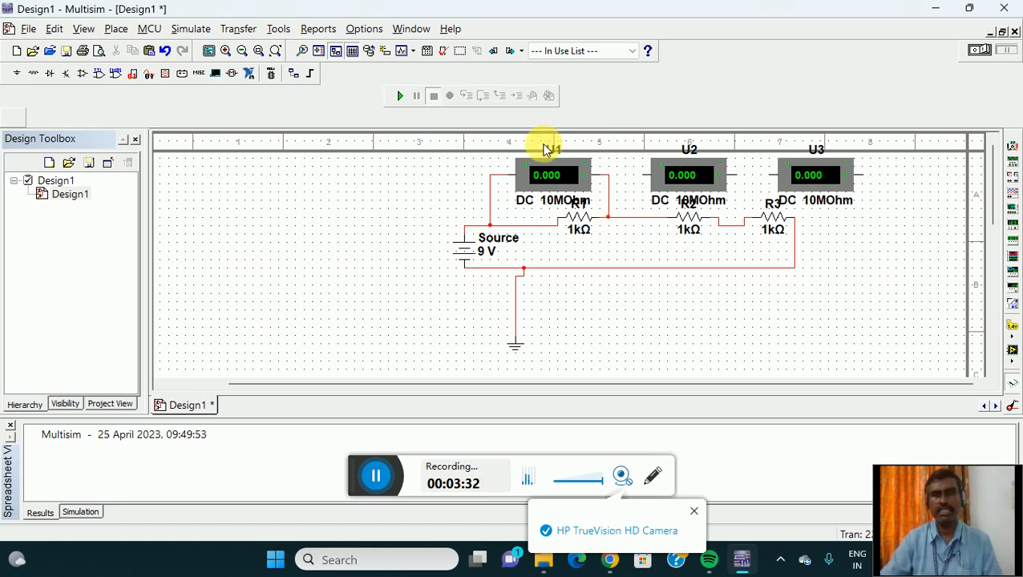
left_click(643, 175)
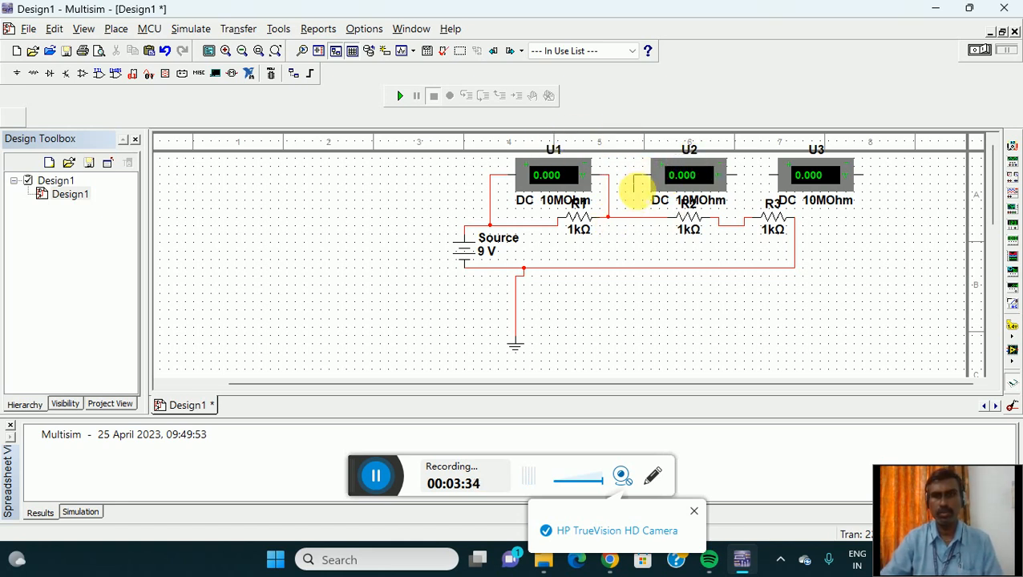
left_click(632, 217)
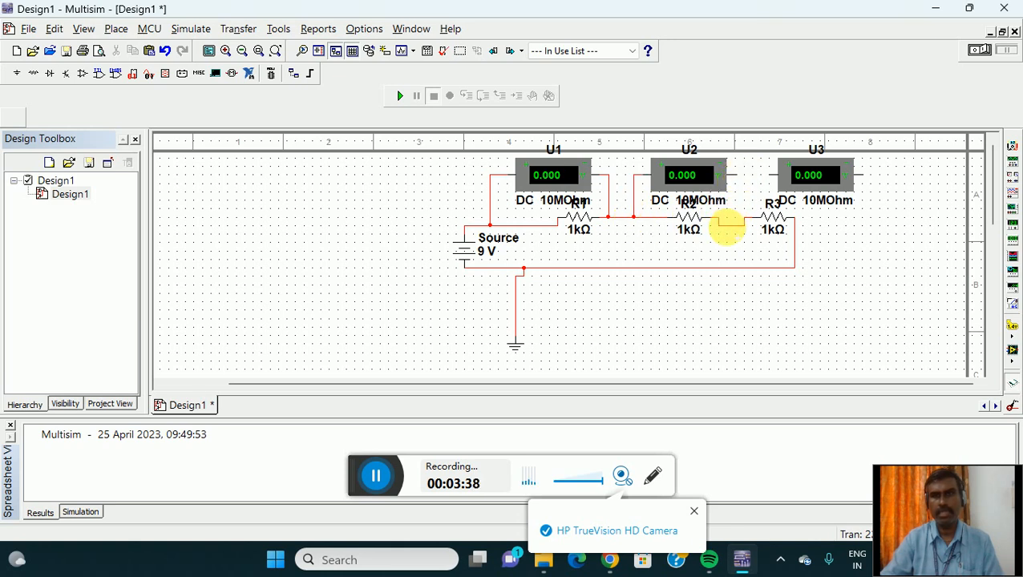
left_click(727, 226)
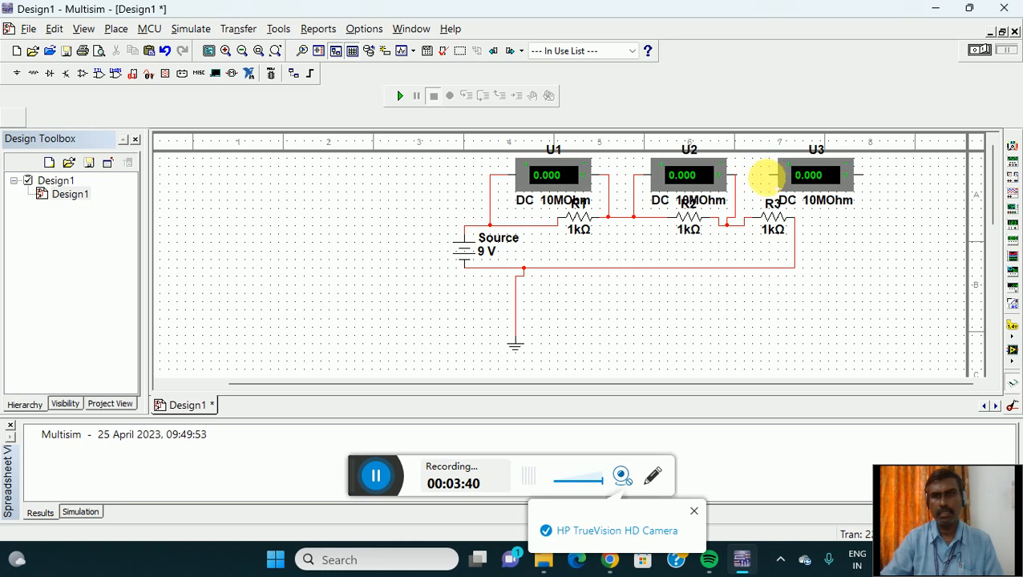
Connect U3 from the R2–R3 wire to the bottom return wire.
left_click(768, 176)
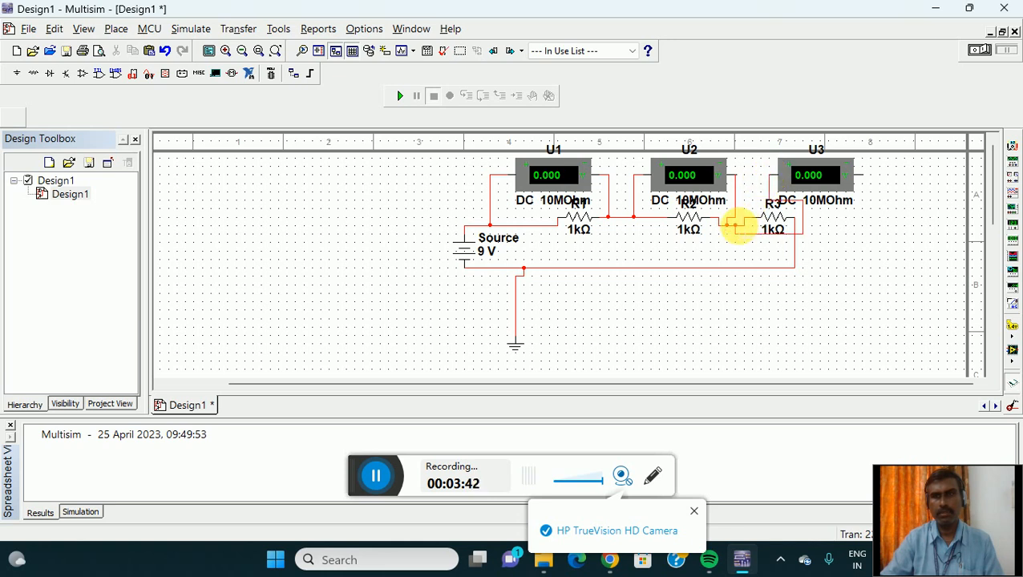
left_click(735, 227)
left_click(852, 175)
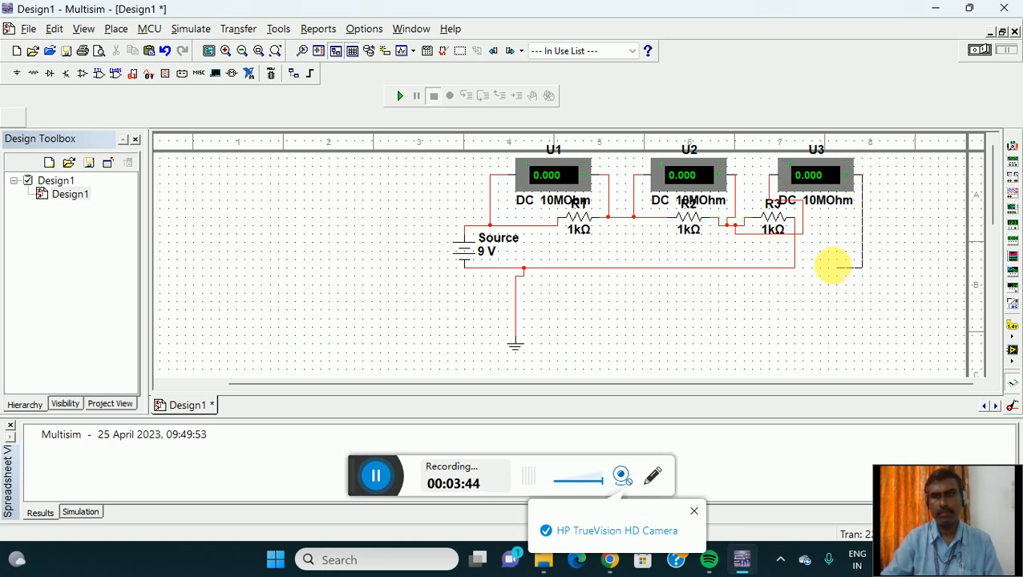
left_click(795, 266)
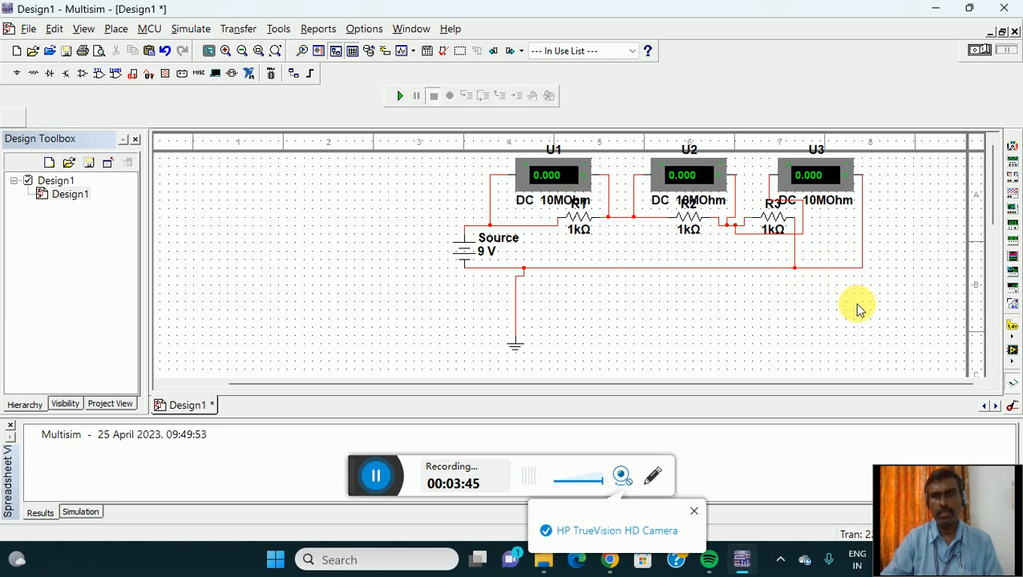
Run the simulation, read 3.000 V on each voltmeter, then stop it.
left_click(400, 97)
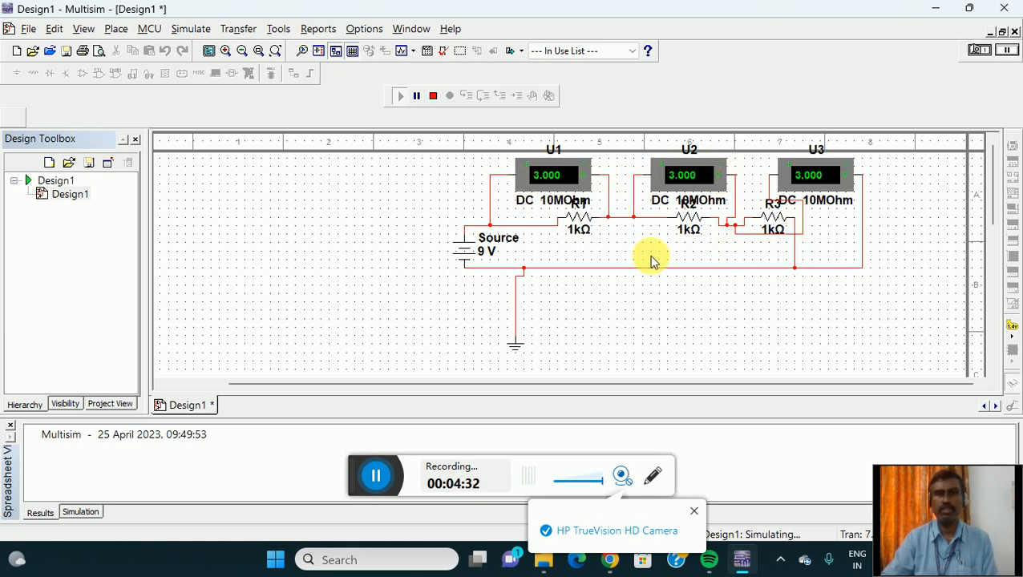
left_click(433, 97)
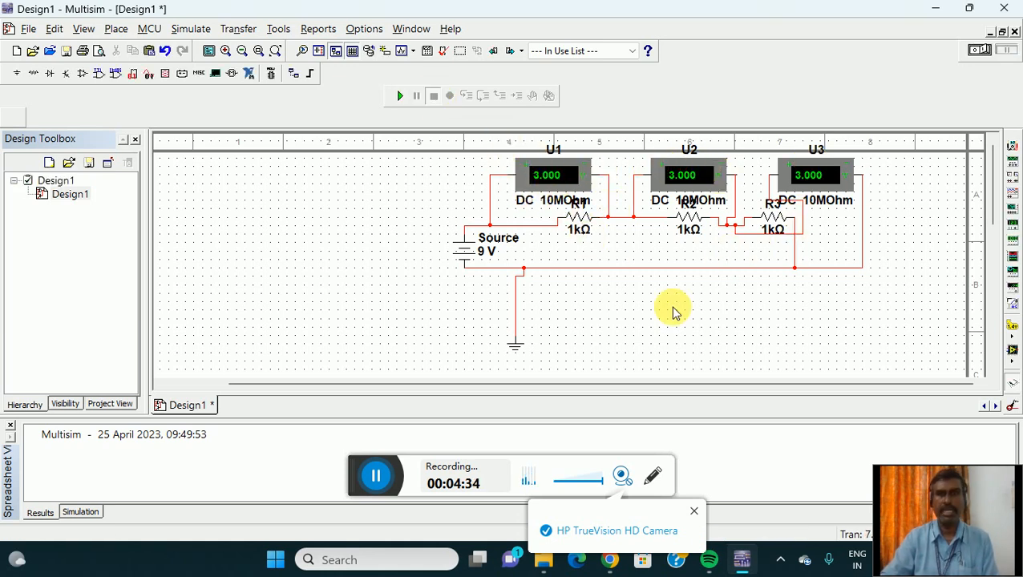
Use Replace Components on R3 to swap in the 100 Ω resistor.
right_click(776, 226)
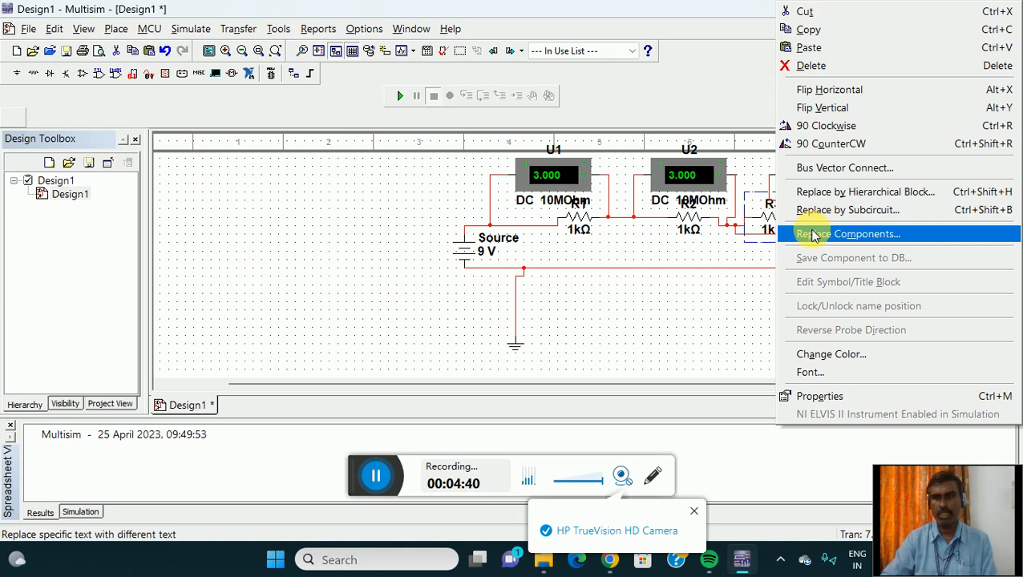
left_click(809, 238)
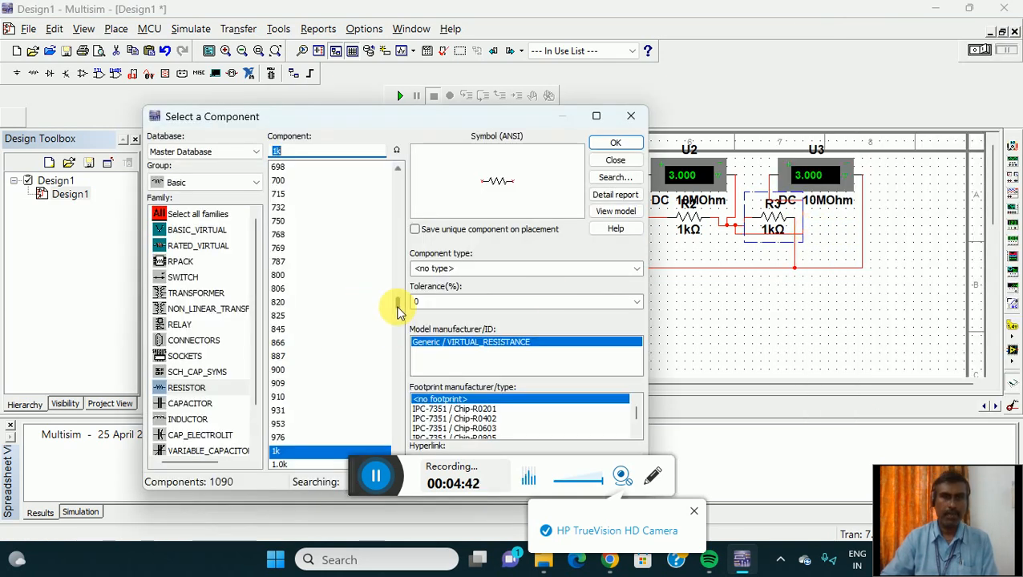
left_click_drag(393, 304, 400, 283)
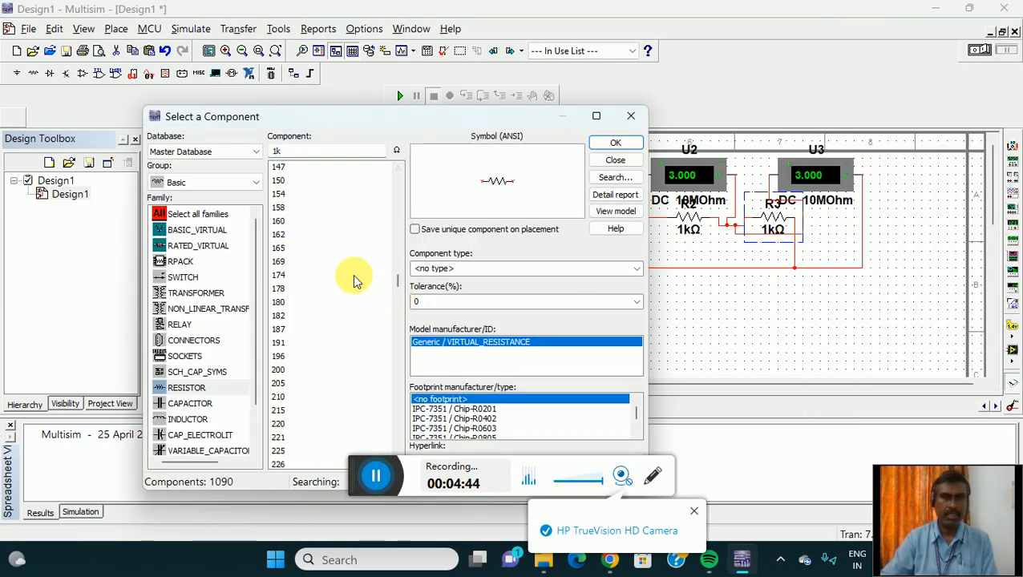
scroll(341, 213, "up", 4)
scroll(339, 212, "up", 3)
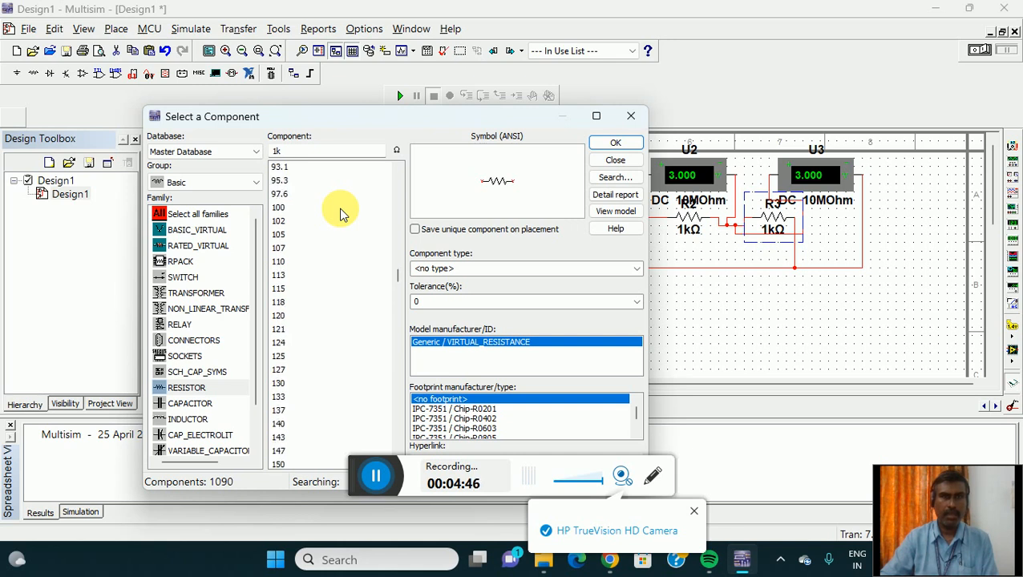
left_click(280, 207)
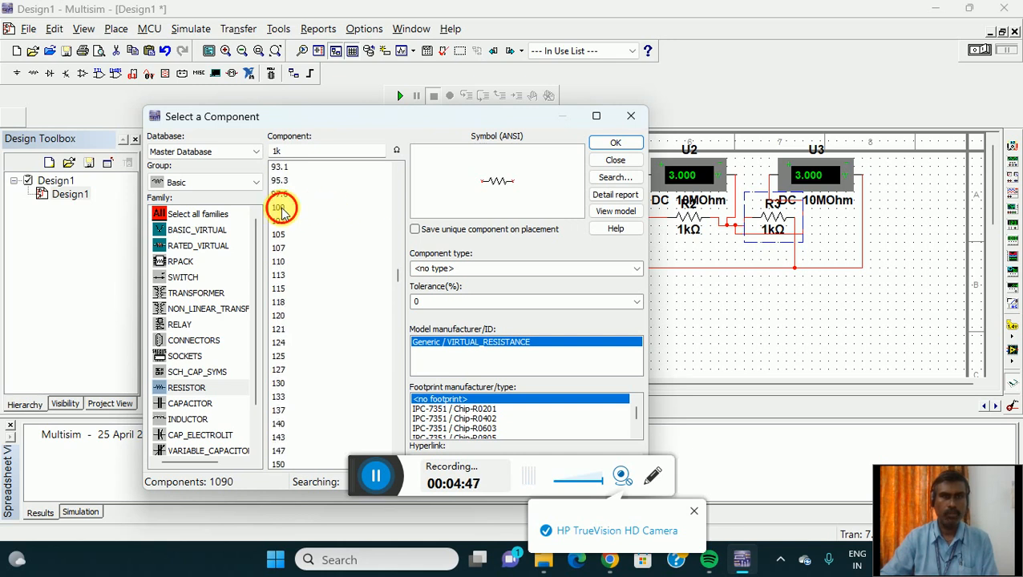
left_click(615, 143)
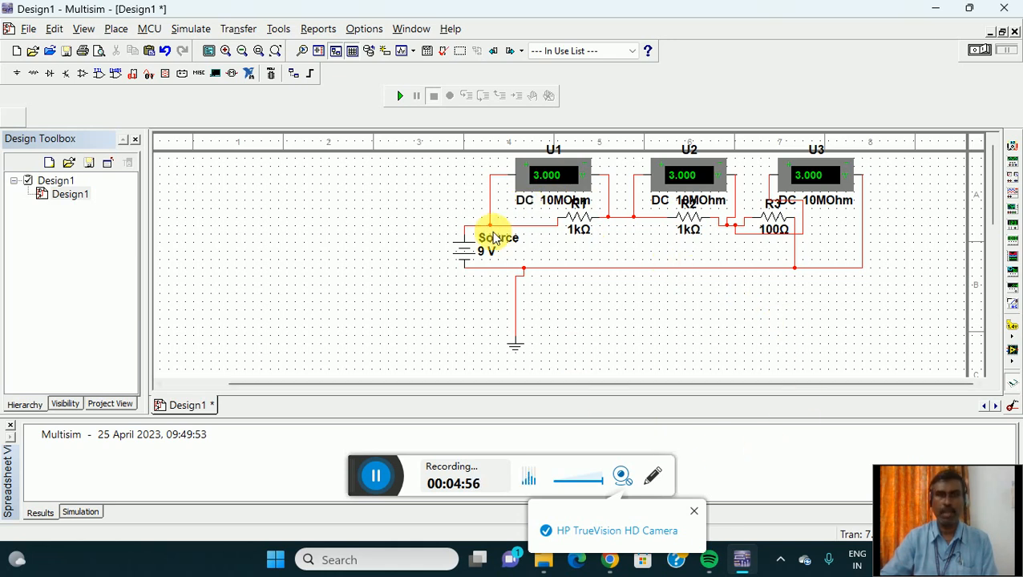
Rerun the simulation, reading 4.286 V, 4.286 V and 0.429 V, then stop it.
left_click(400, 96)
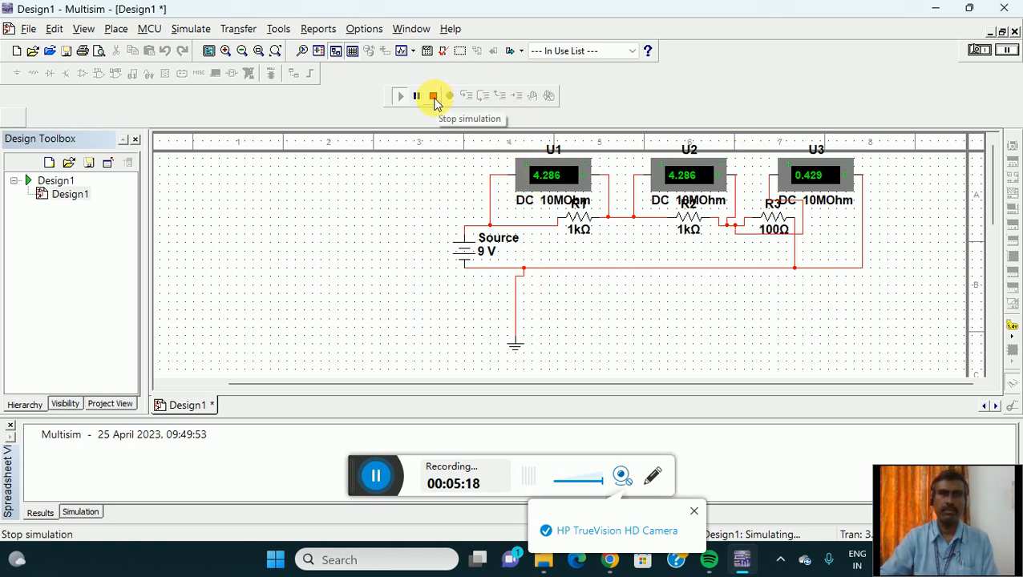
left_click(434, 95)
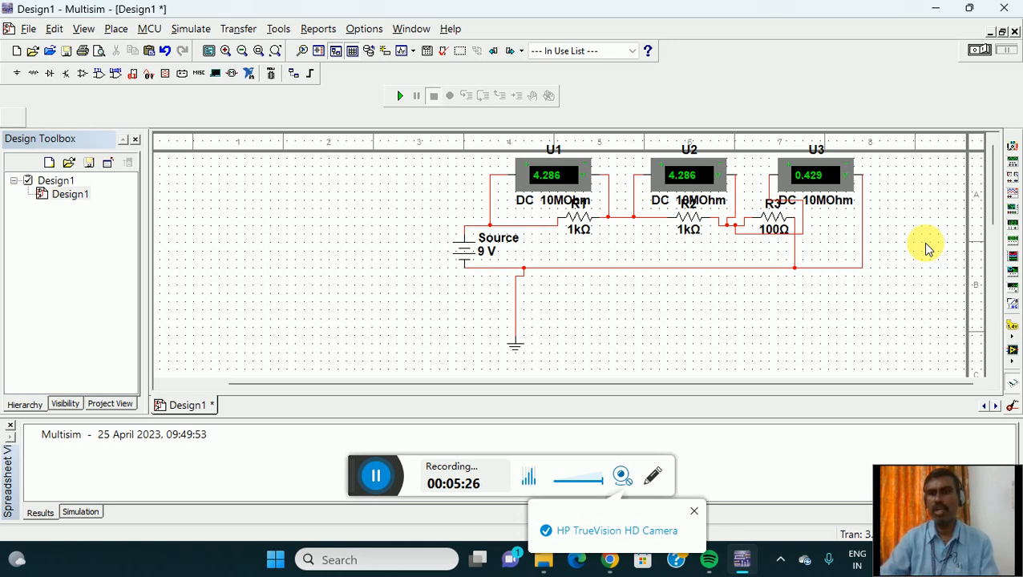
Delete U1, then place multimeter XMM1 above the source and wire it across R1.
left_click(564, 183)
key("Delete")
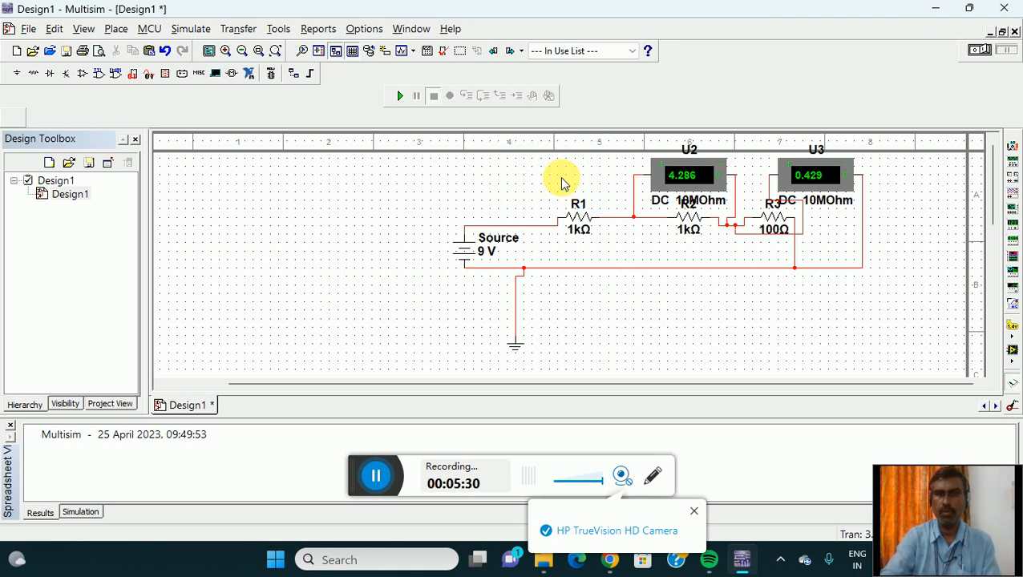
left_click(1011, 149)
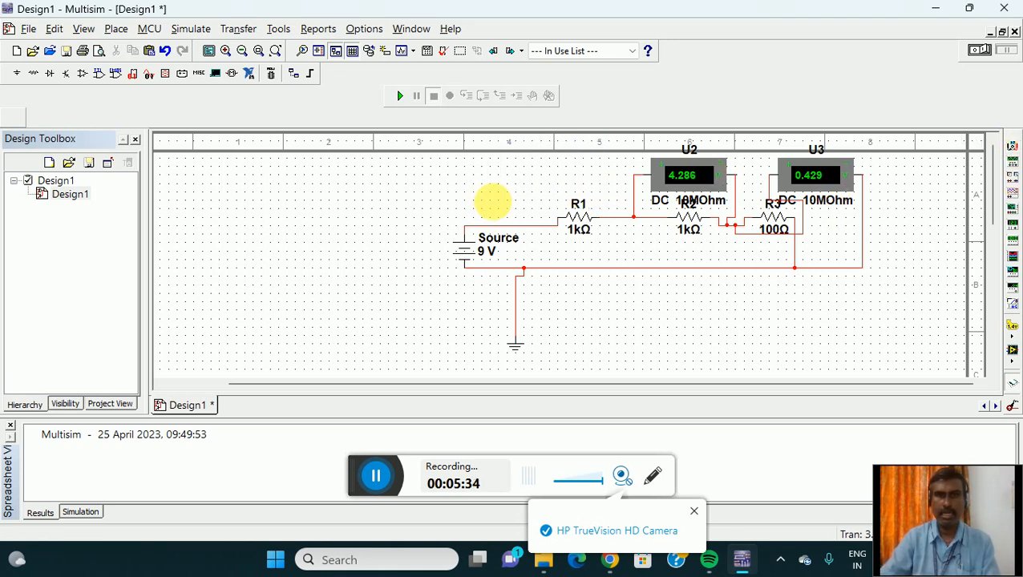
left_click(493, 200)
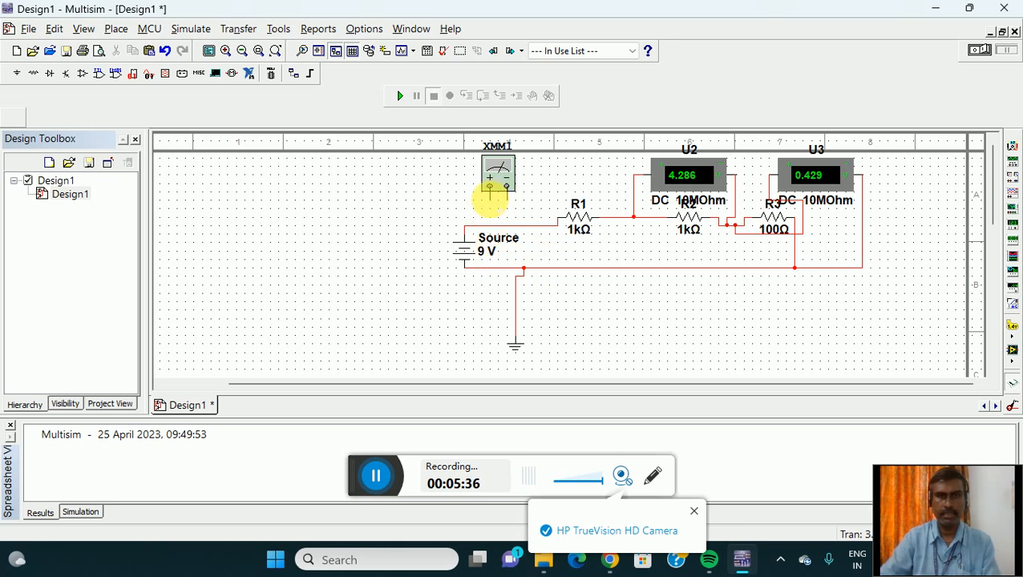
left_click(489, 189)
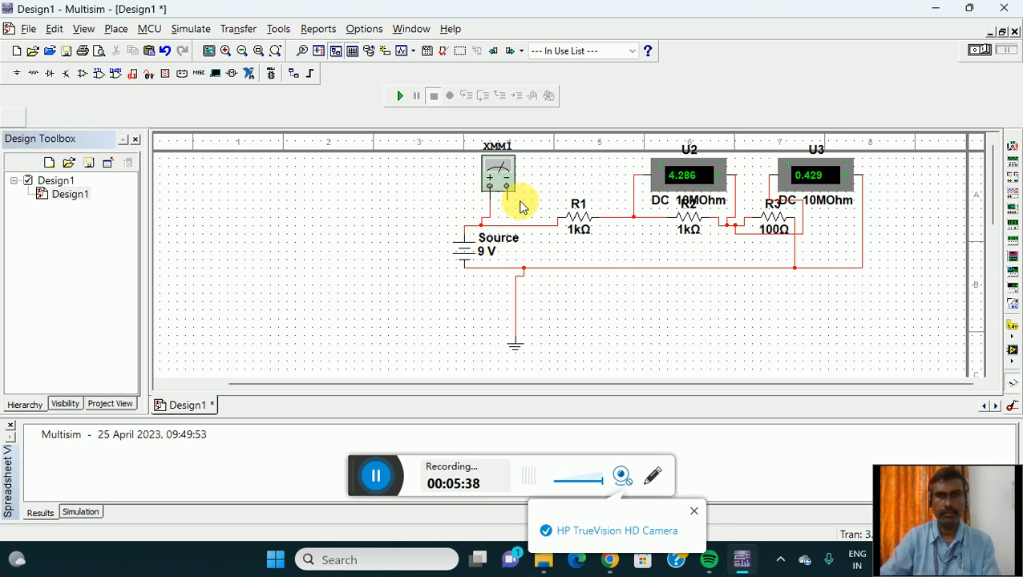
left_click(506, 190)
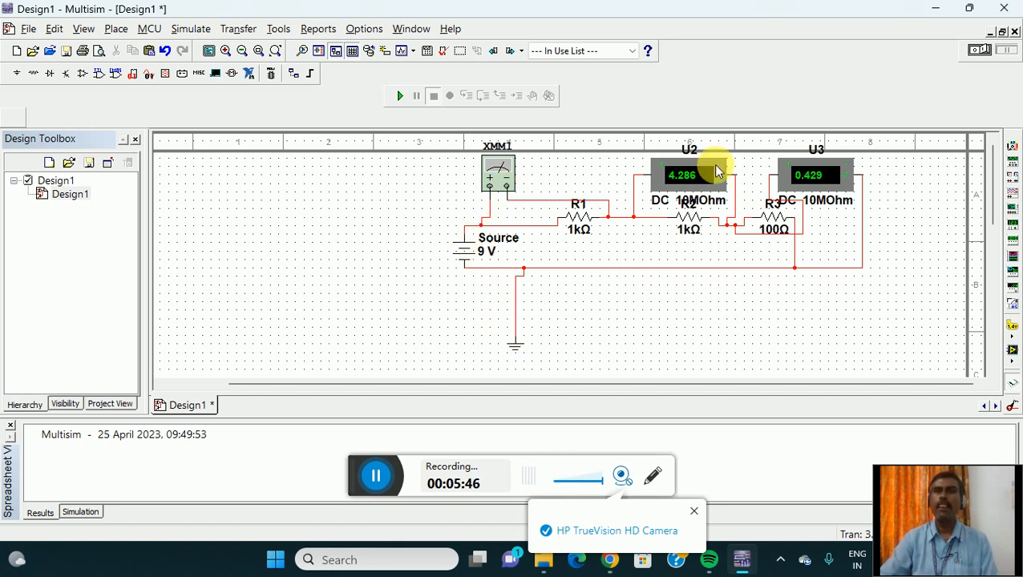
Run the simulation and show XMM1's 4.286 V readout to the left of the schematic.
left_click(400, 96)
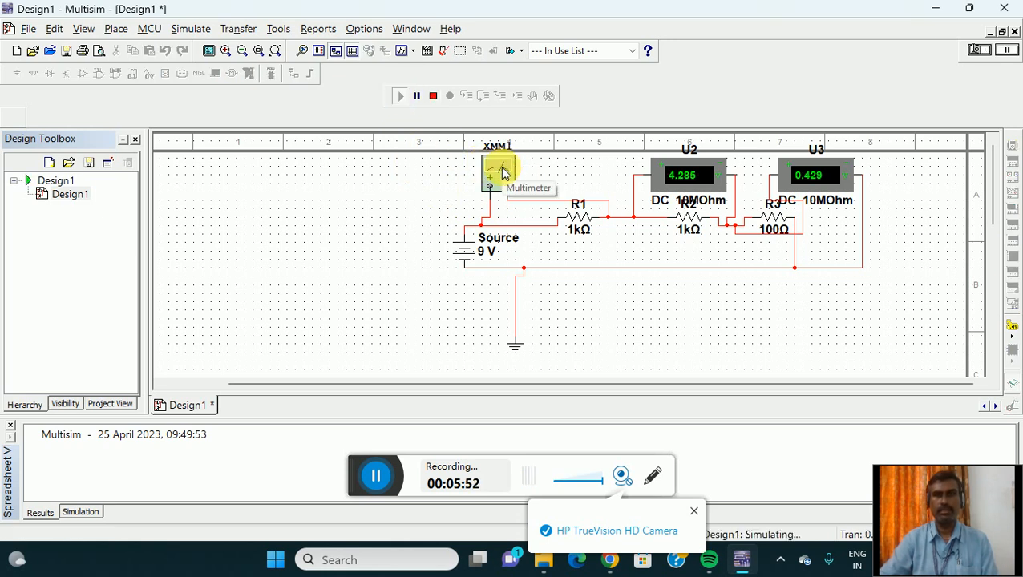
double_click(500, 166)
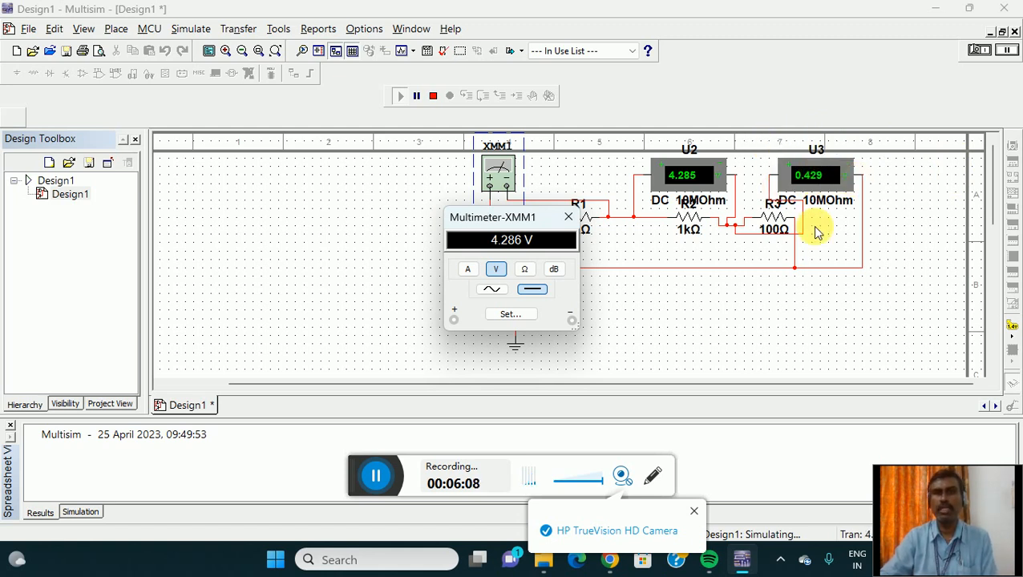
left_click_drag(521, 218, 361, 180)
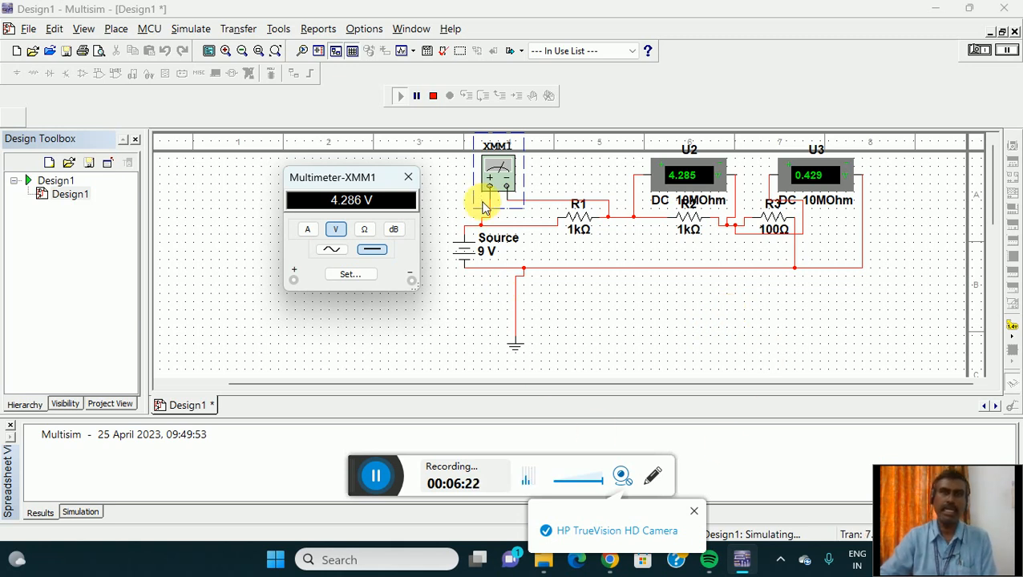
Stop the simulation and delete voltmeters U2 and U3 with their wires.
left_click(432, 97)
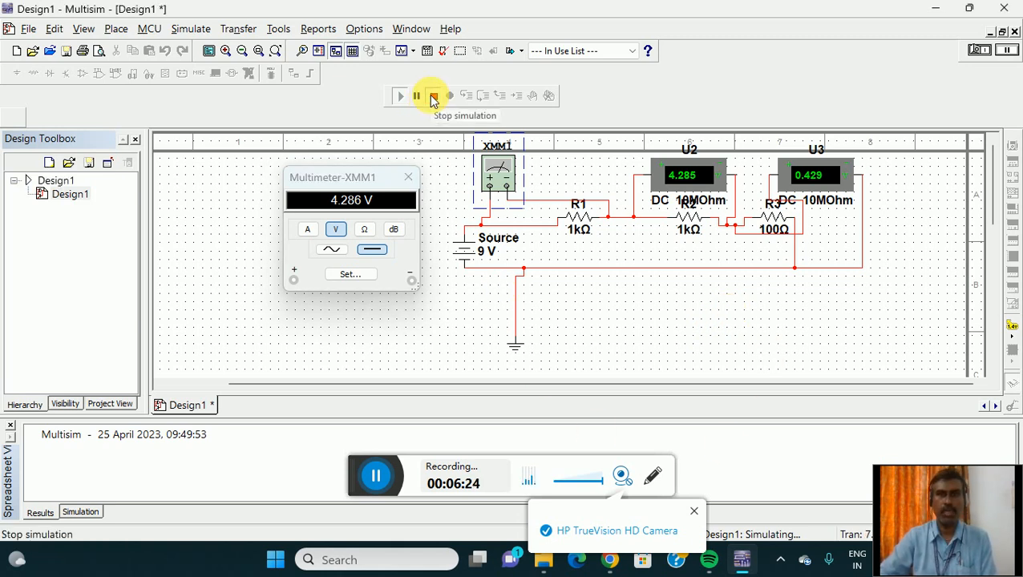
left_click(682, 183)
key("Delete")
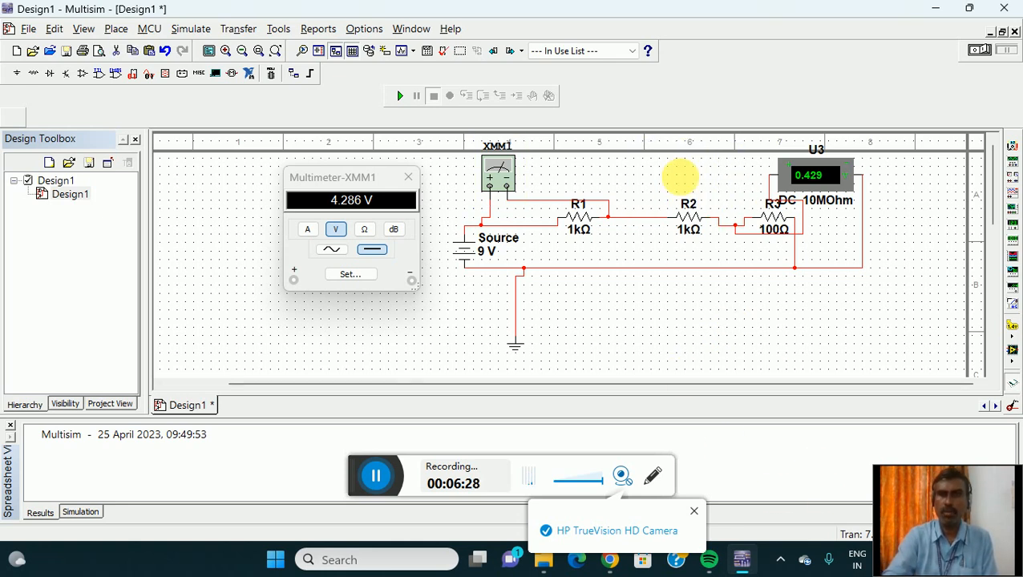
left_click(811, 183)
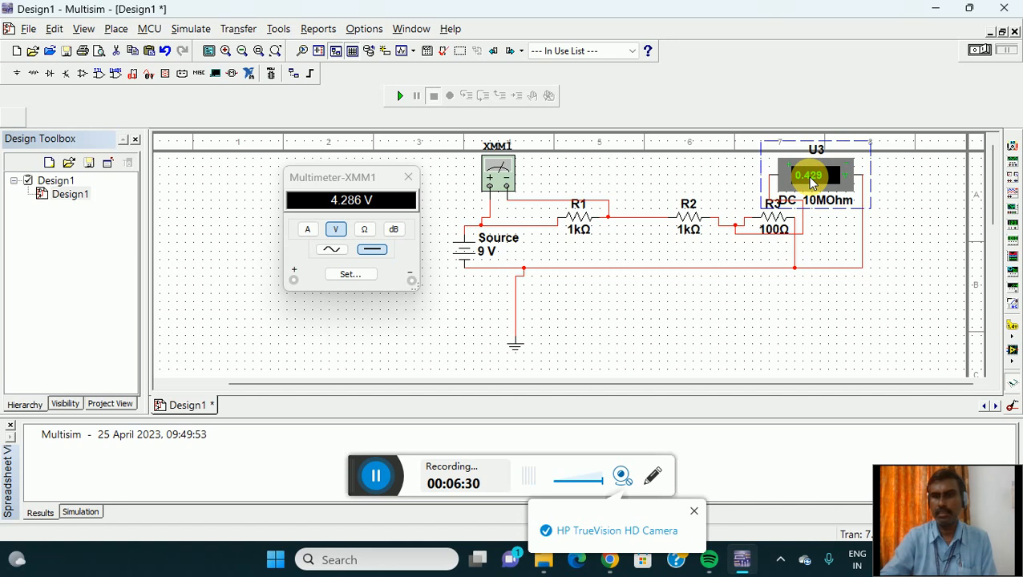
key("Delete")
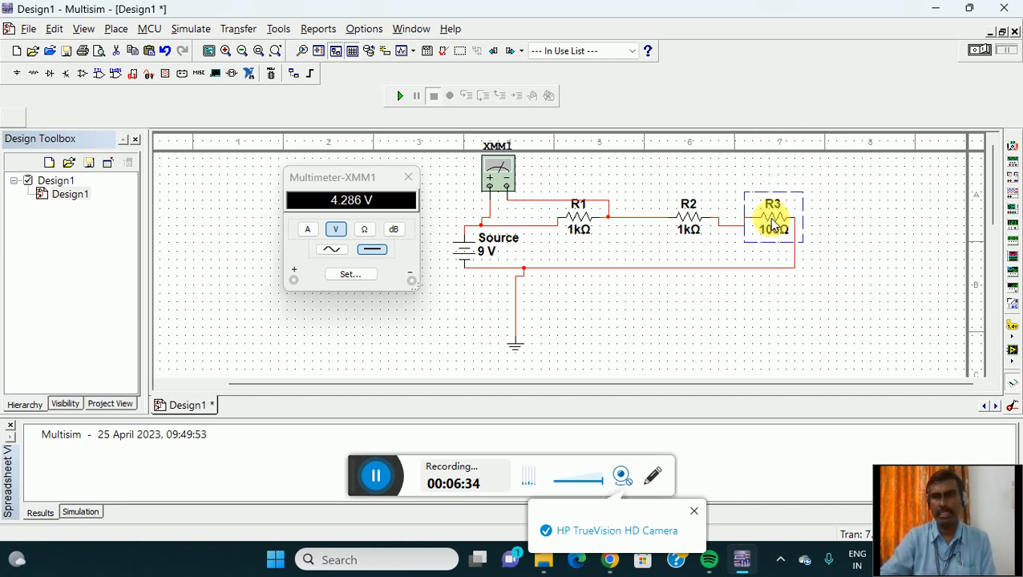
Replace resistor R3 with a 1.0k resistor.
right_click(772, 227)
left_click(835, 232)
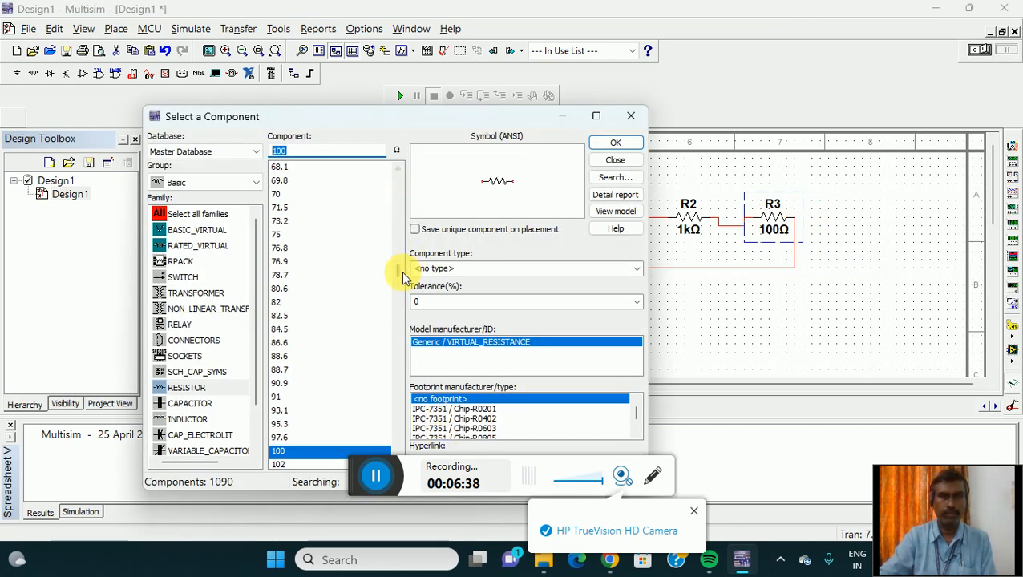
left_click_drag(399, 275, 398, 311)
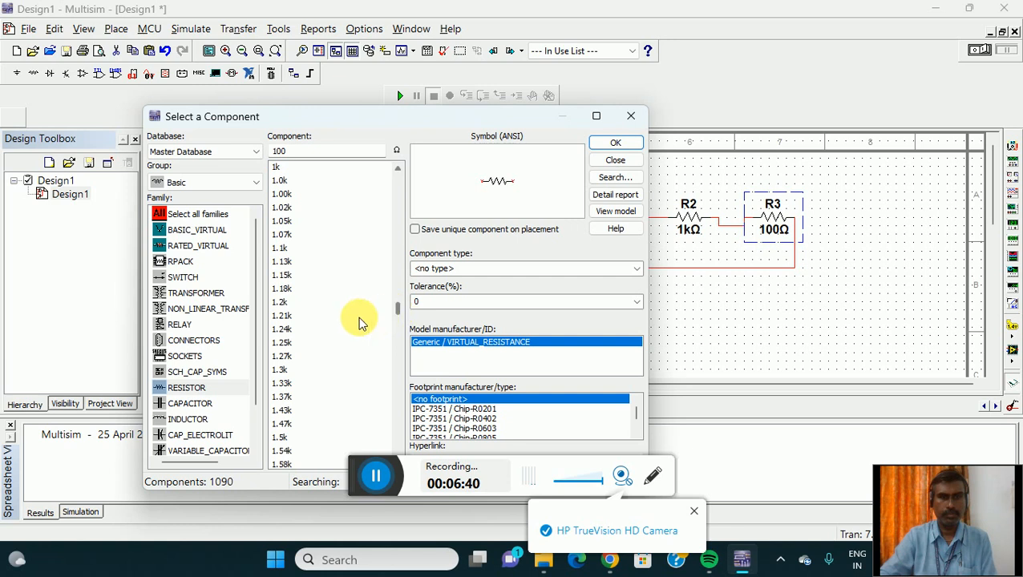
left_click(280, 181)
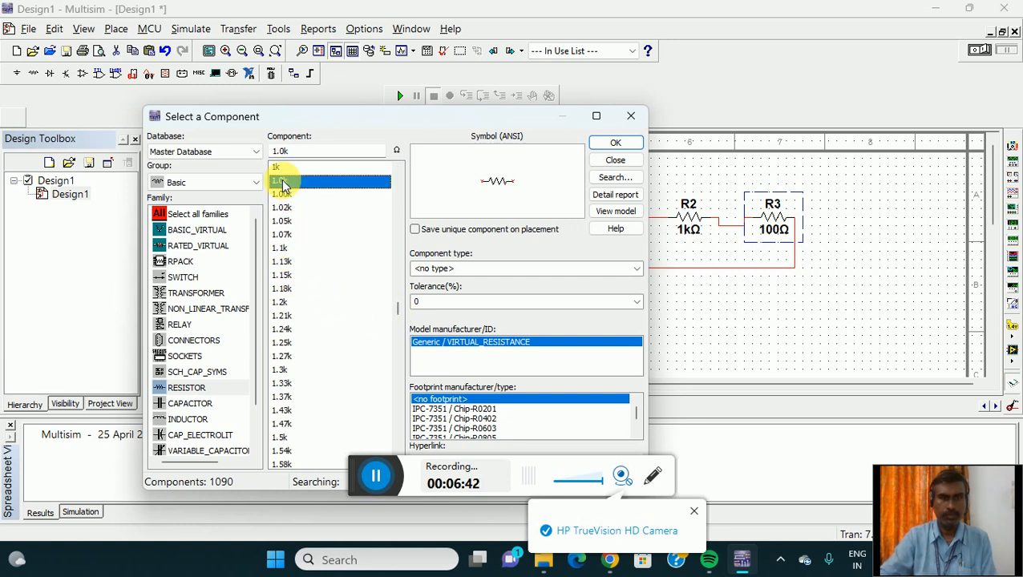
left_click(615, 142)
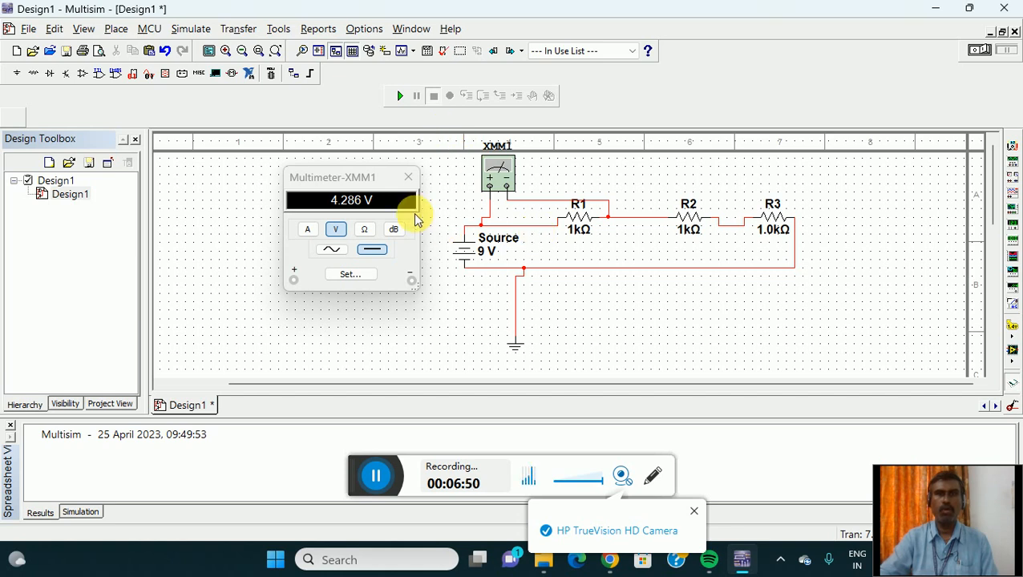
Delete the R3-to-source wire and XMM1's wires to the source and to R1.
left_click(408, 176)
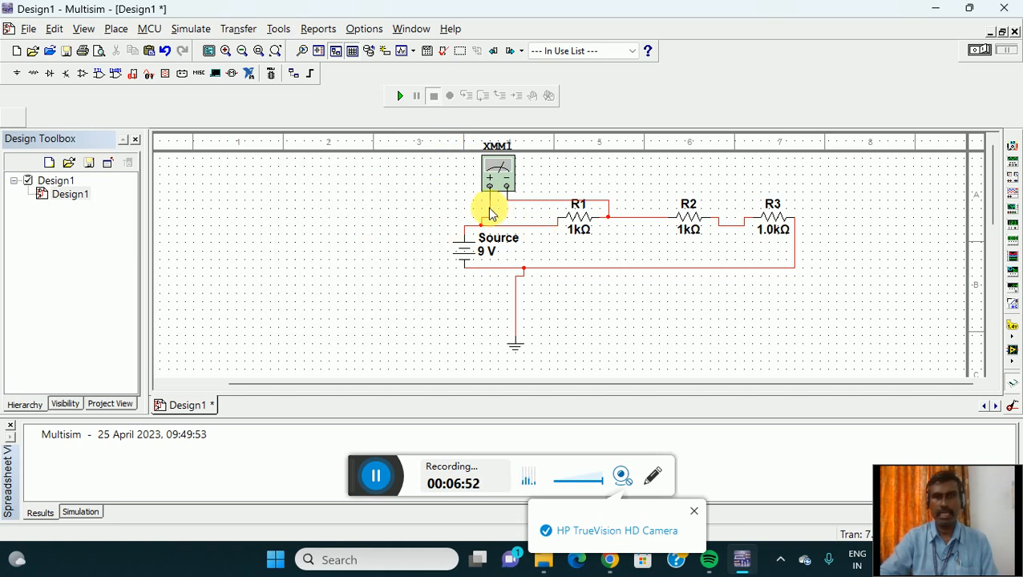
left_click(795, 260)
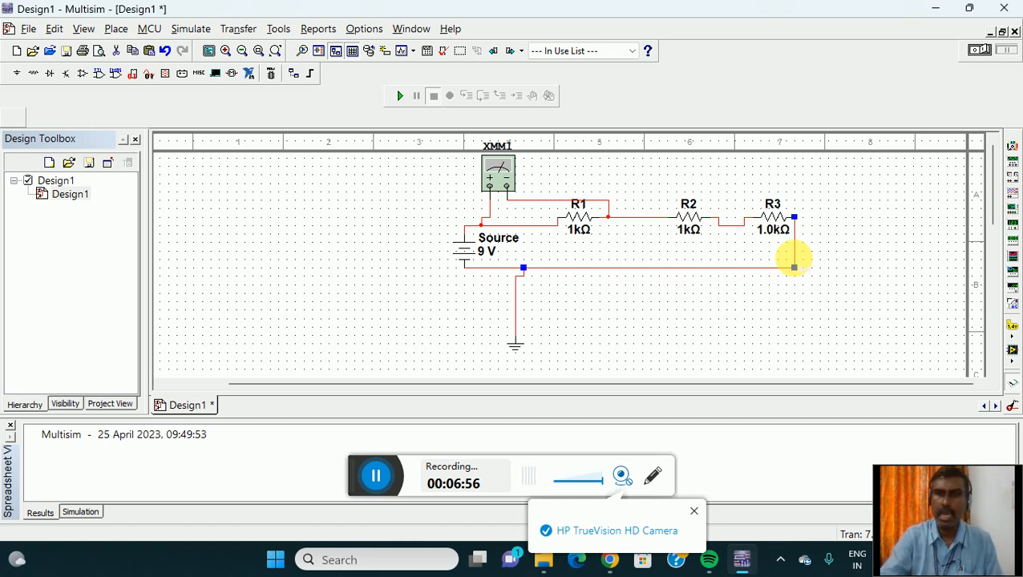
key("Delete")
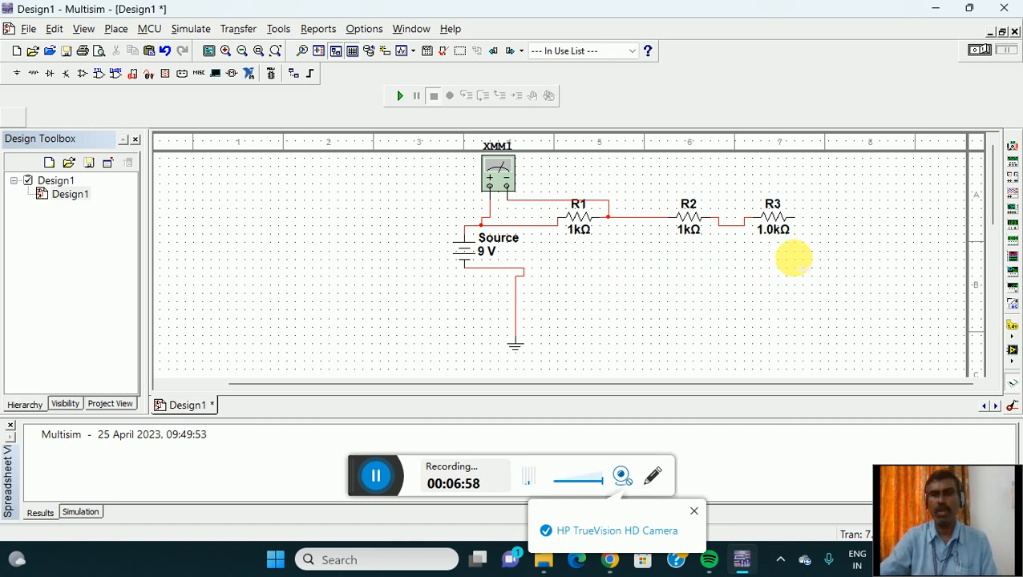
left_click(488, 206)
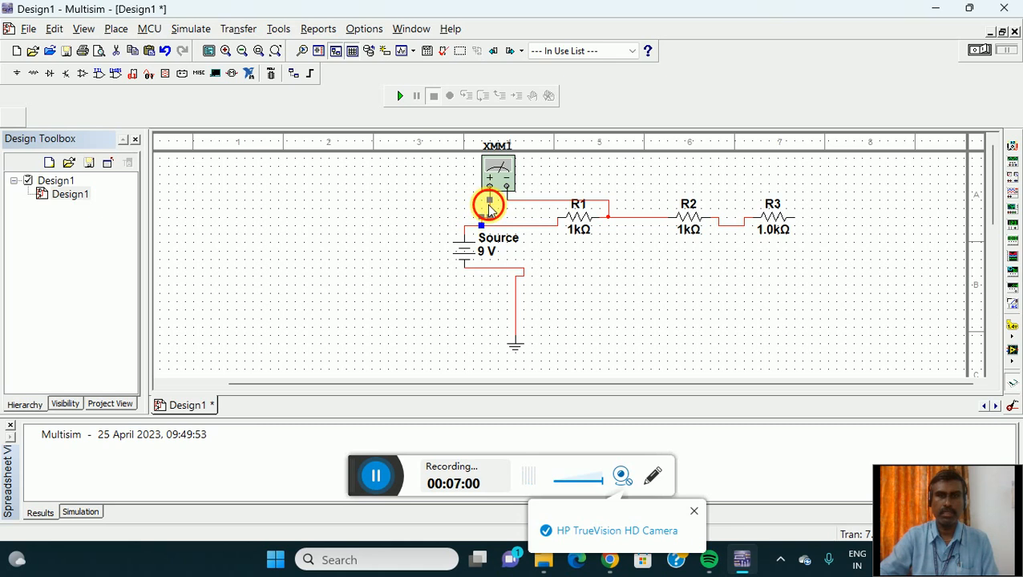
key("Delete")
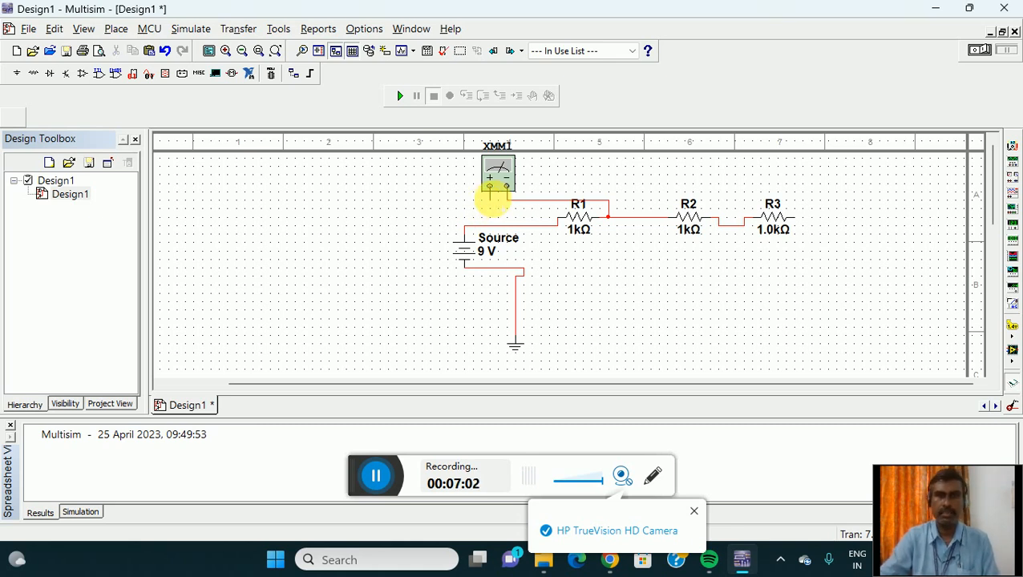
left_click(517, 200)
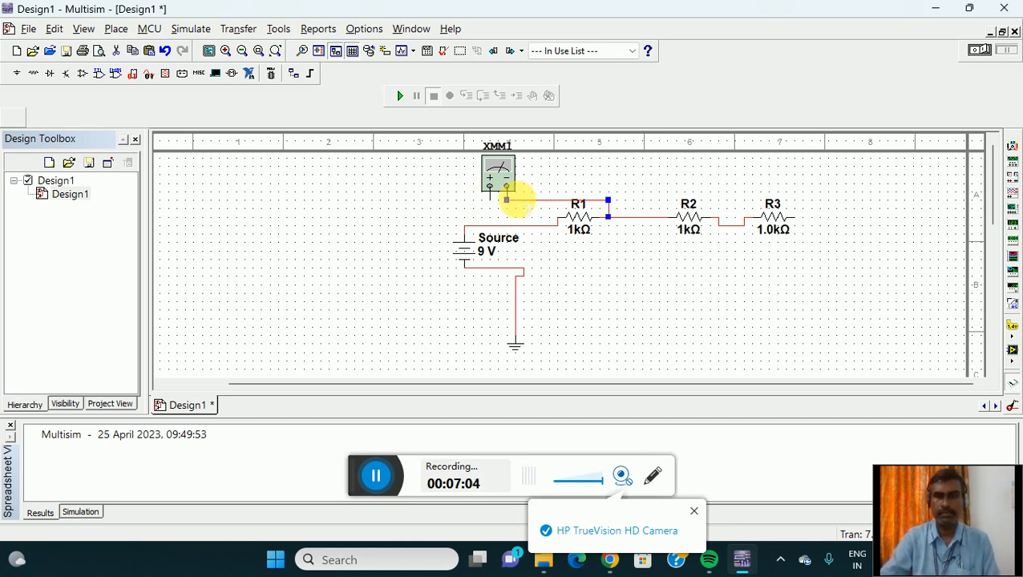
key("Delete")
Move XMM1 right of R3 and wire it from R3's end to the ground return.
left_click_drag(498, 171, 849, 277)
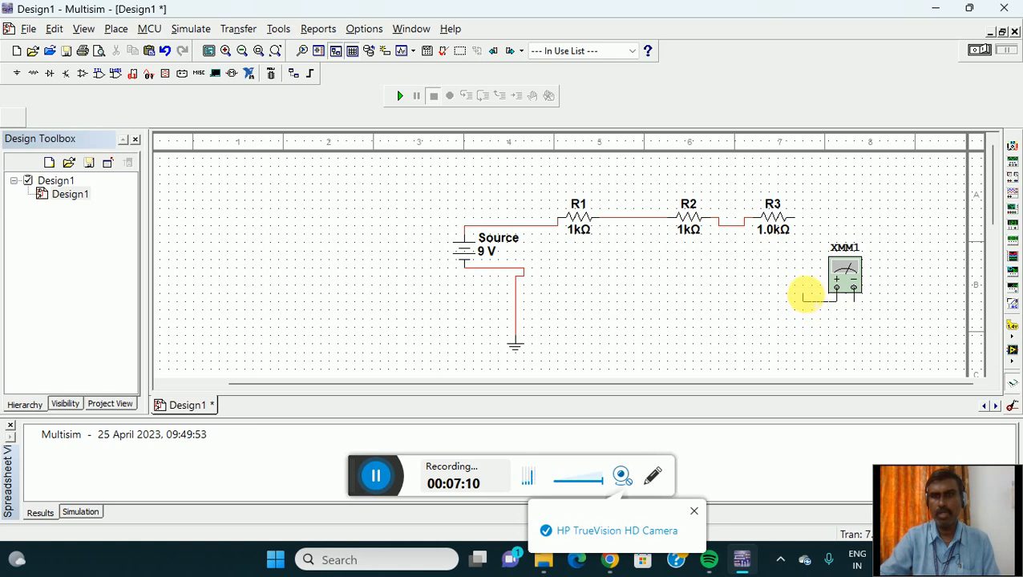
left_click(797, 218)
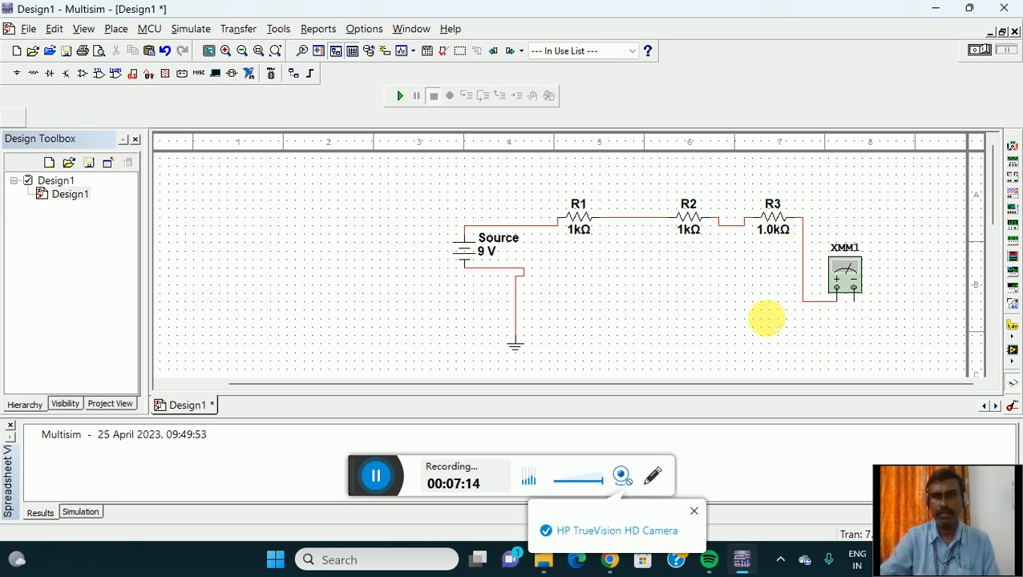
left_click(517, 294)
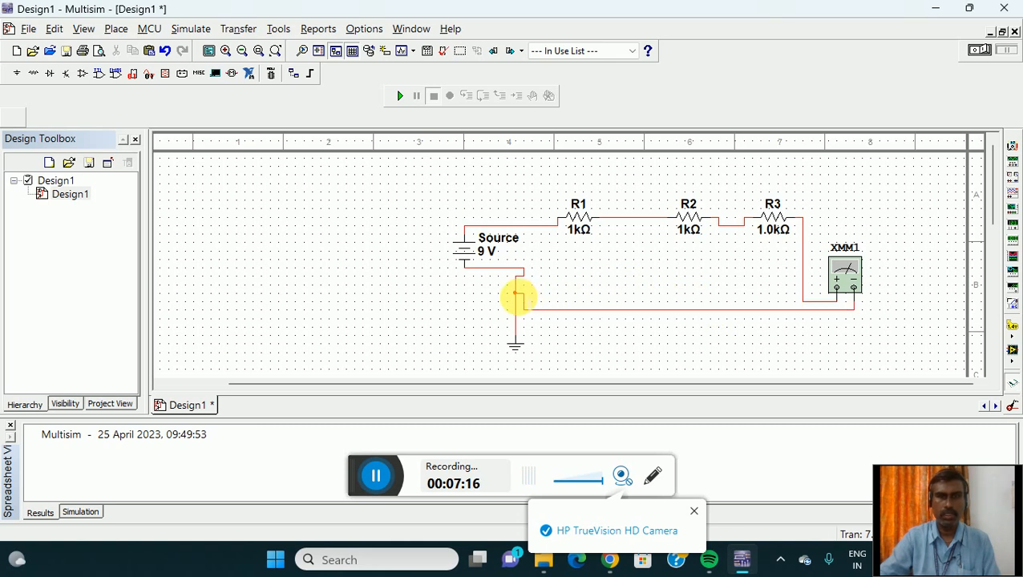
Simulate with XMM1 set to current, read 3 mA, then close the meter and stop.
left_click(399, 97)
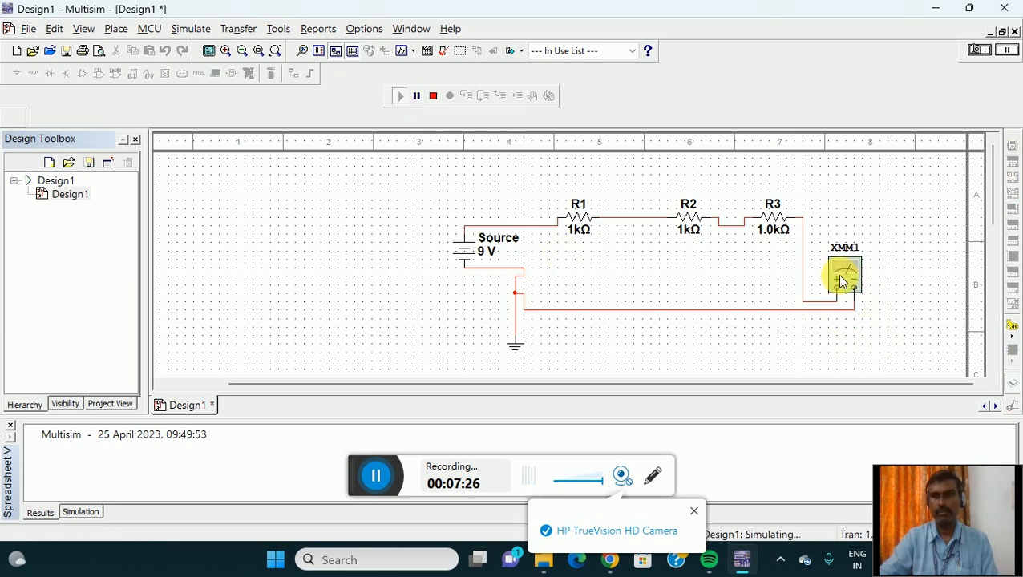
double_click(843, 278)
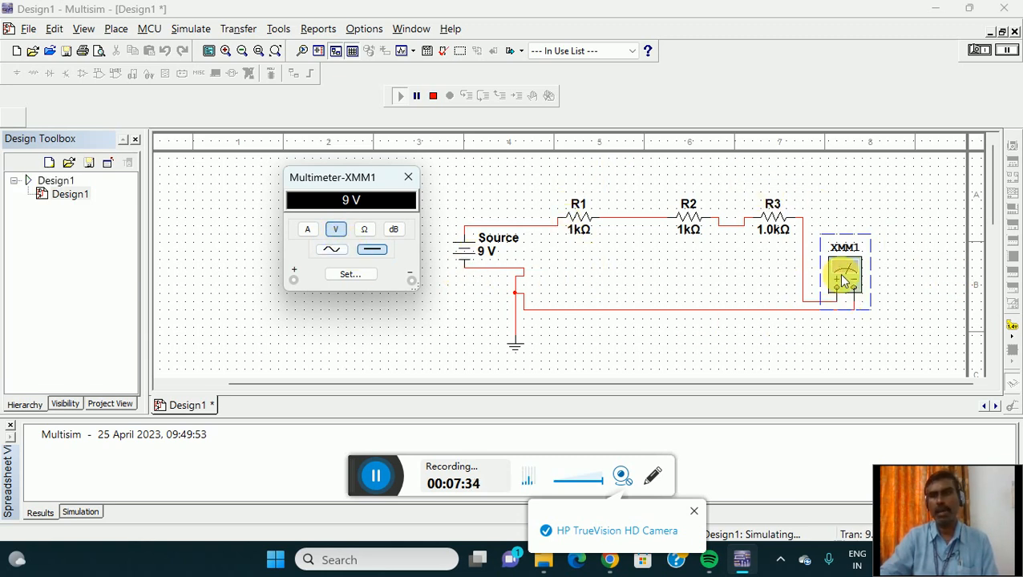
left_click(309, 231)
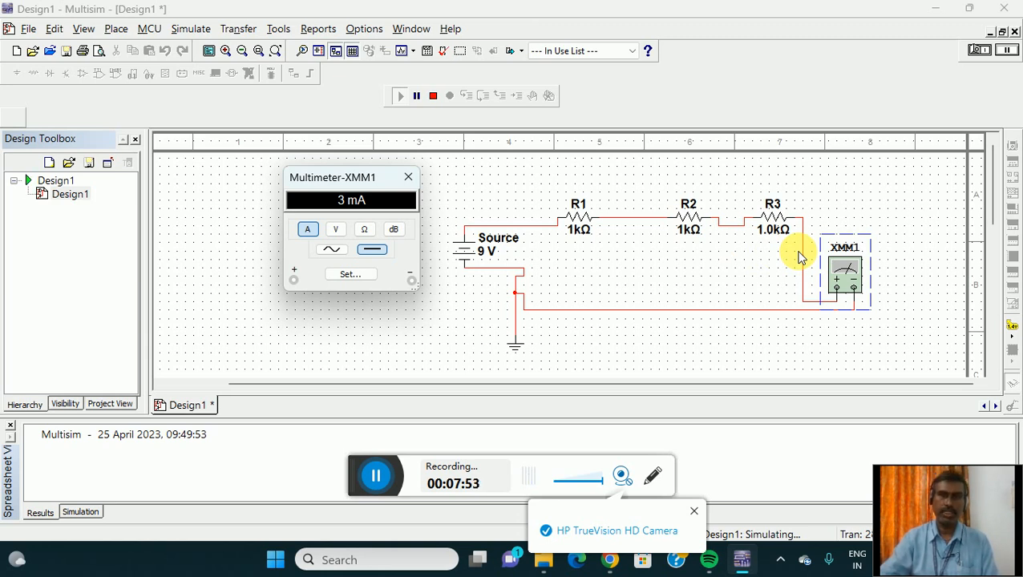
left_click(407, 176)
left_click(432, 96)
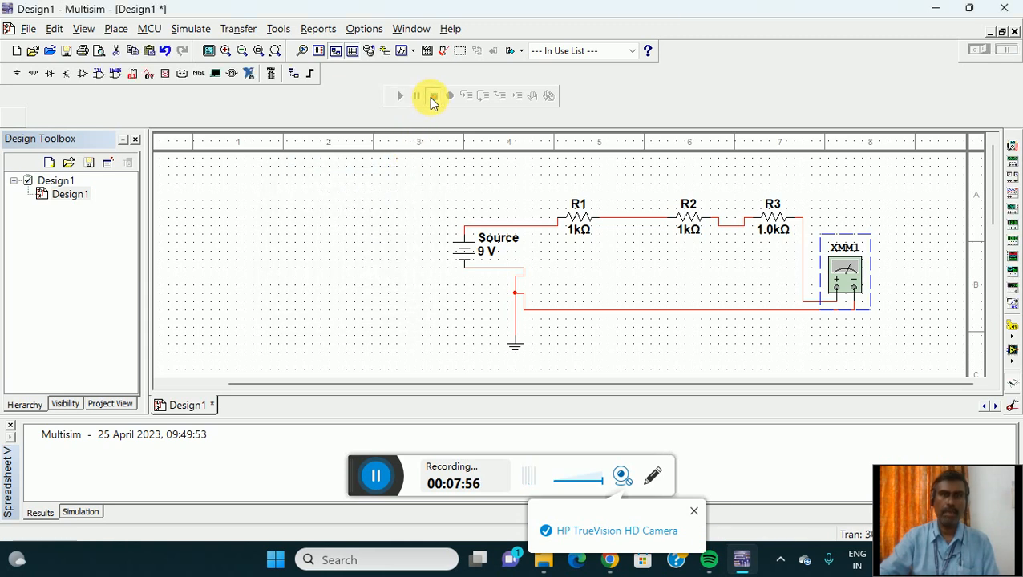
Delete the XMM1 multimeter and its wires.
right_click(851, 270)
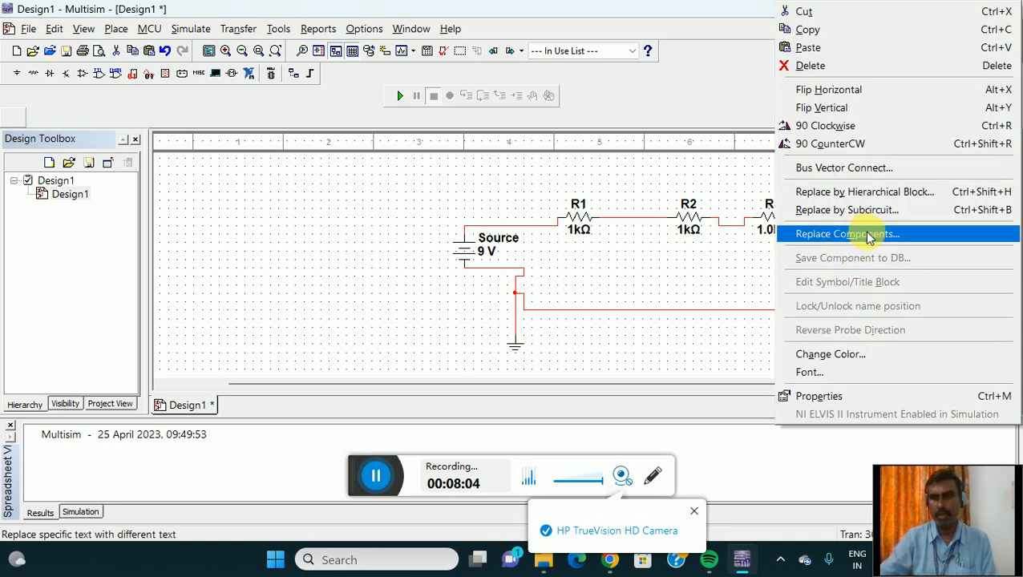
left_click(592, 272)
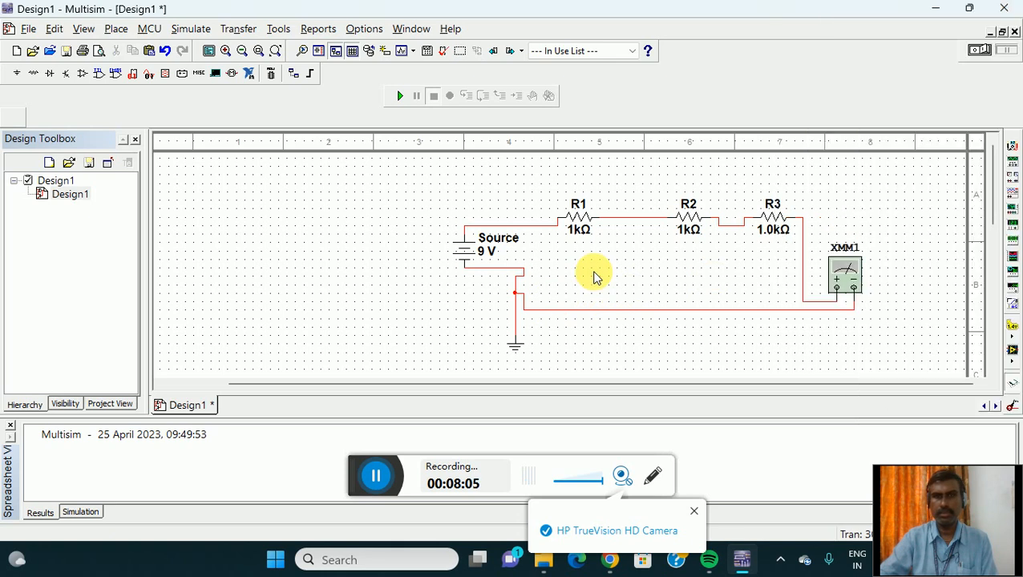
left_click(851, 285)
key("Delete")
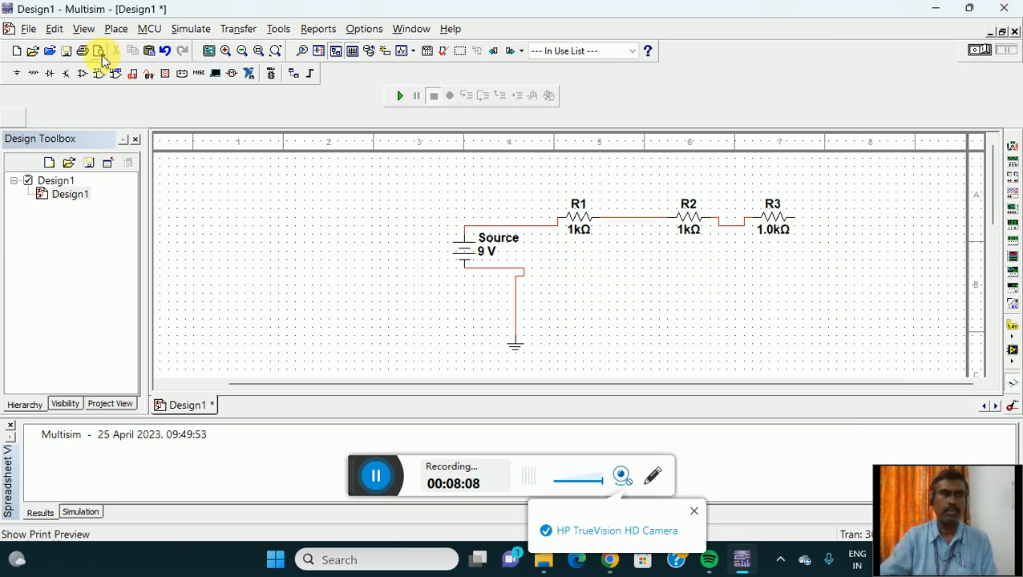
Place a vertical AMMETER_V indicator, U1, to the right of R3.
left_click(171, 76)
left_click(202, 246)
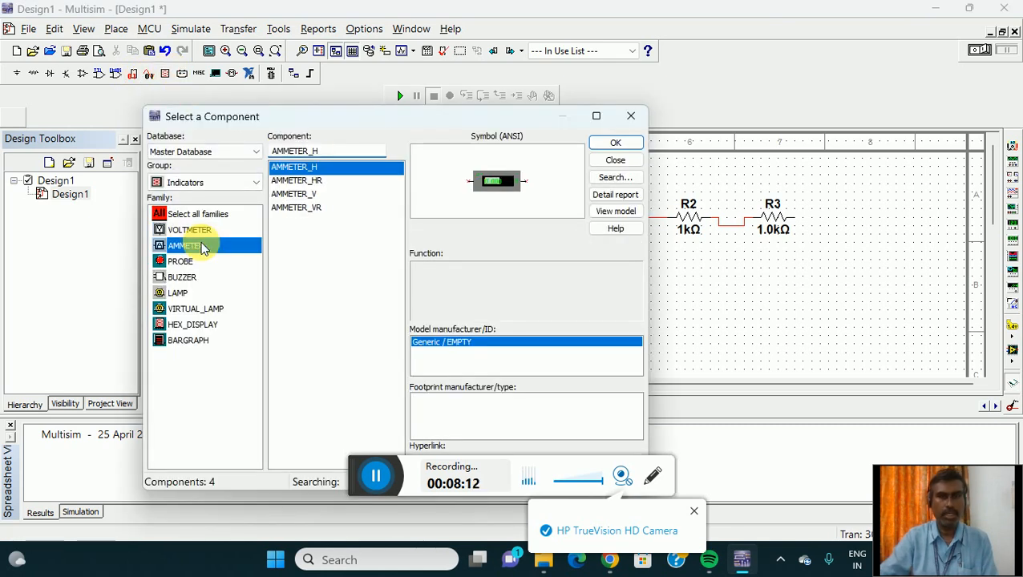
left_click(316, 197)
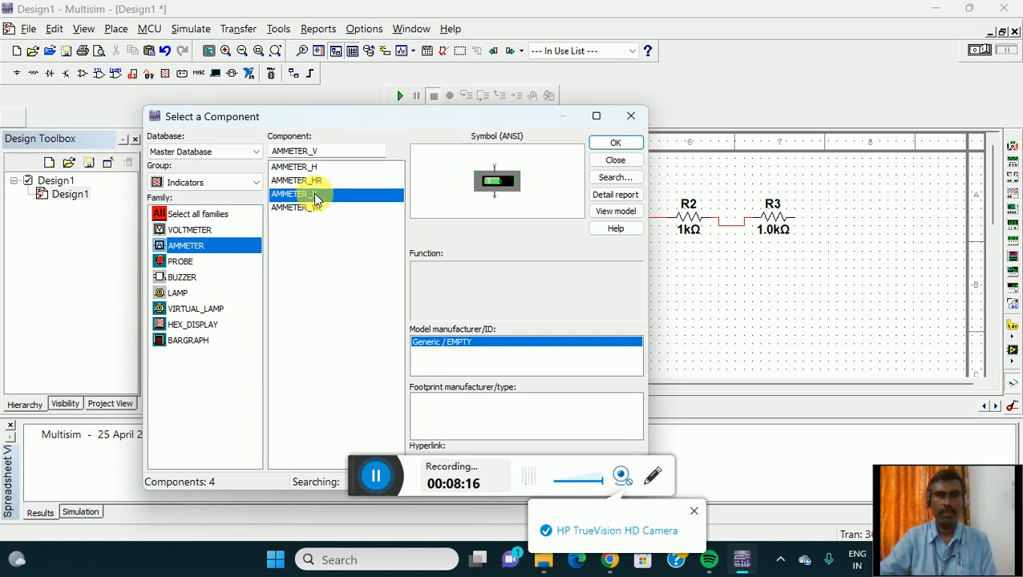
left_click(612, 143)
left_click(853, 312)
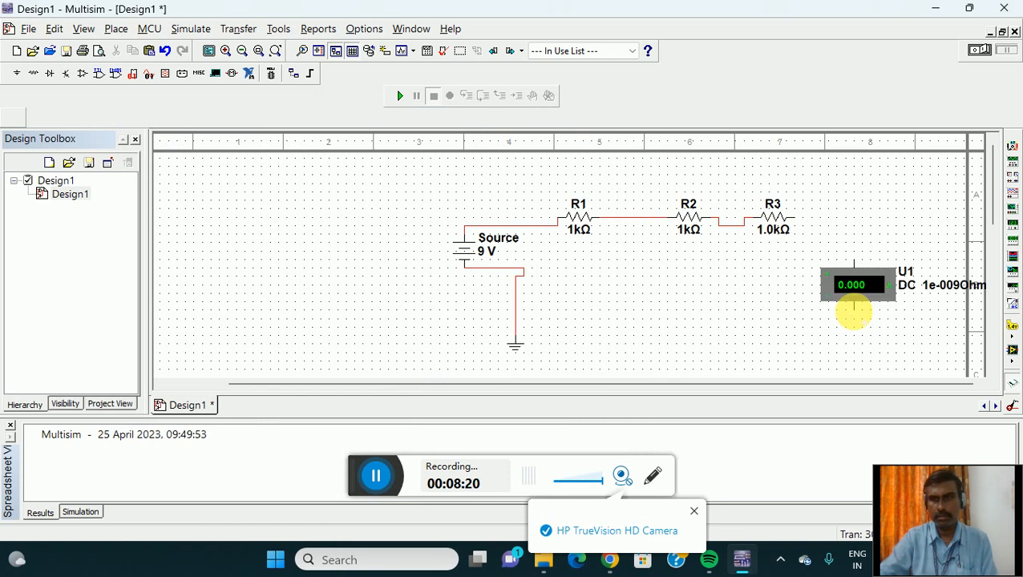
left_click(781, 352)
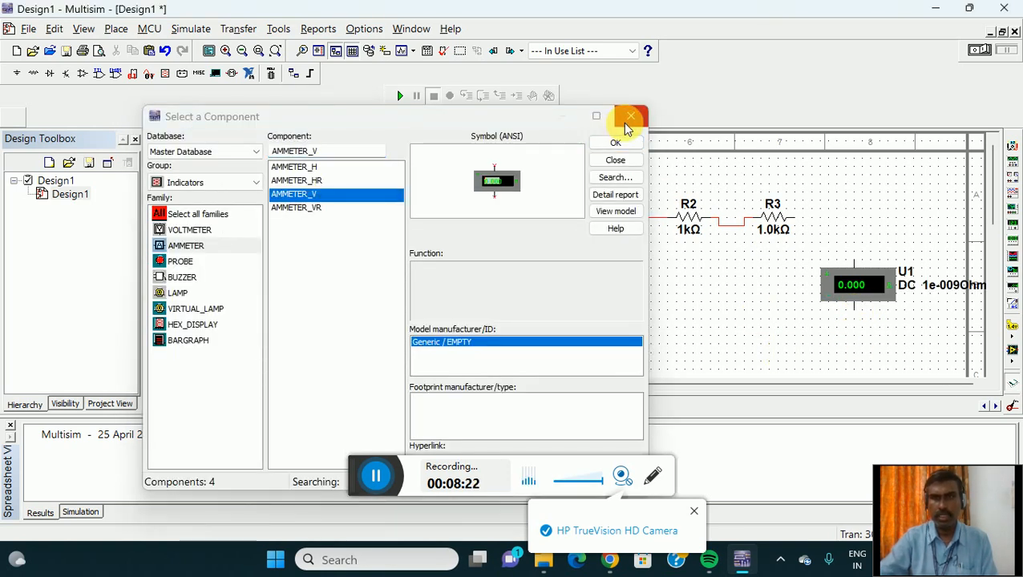
left_click(630, 118)
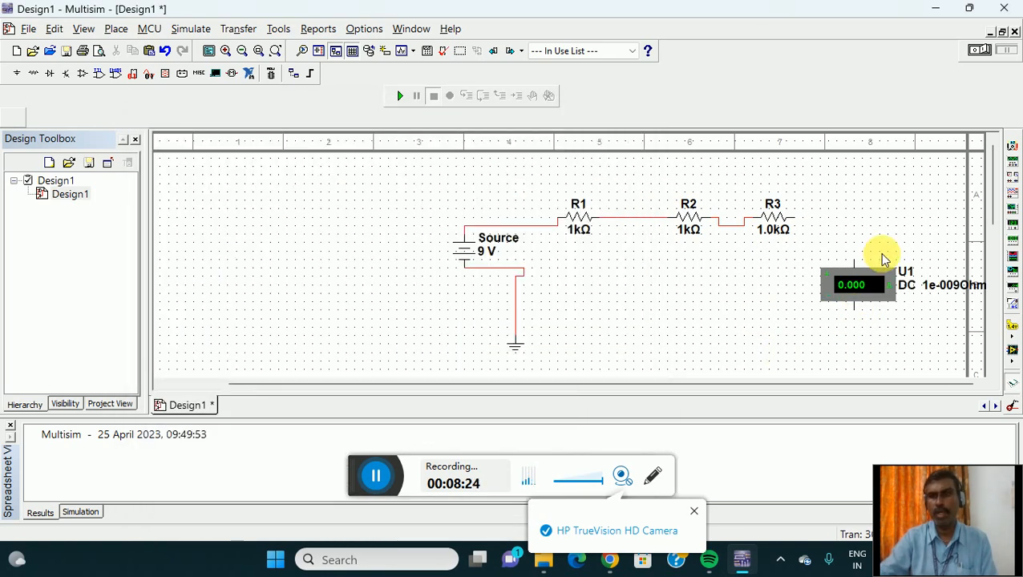
Wire U1's top terminal to R3's right end and its bottom to the ground return.
left_click(854, 265)
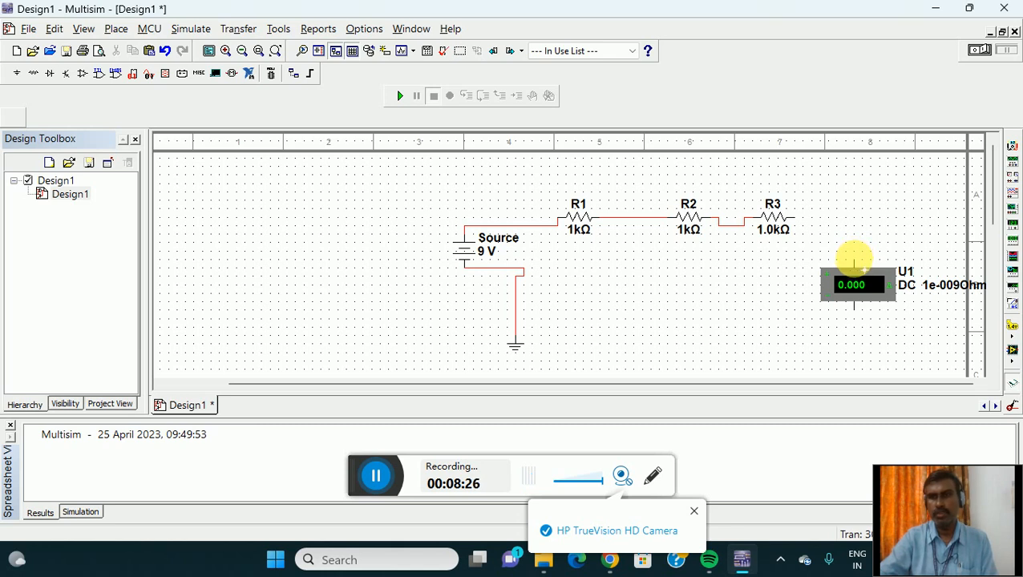
left_click(796, 218)
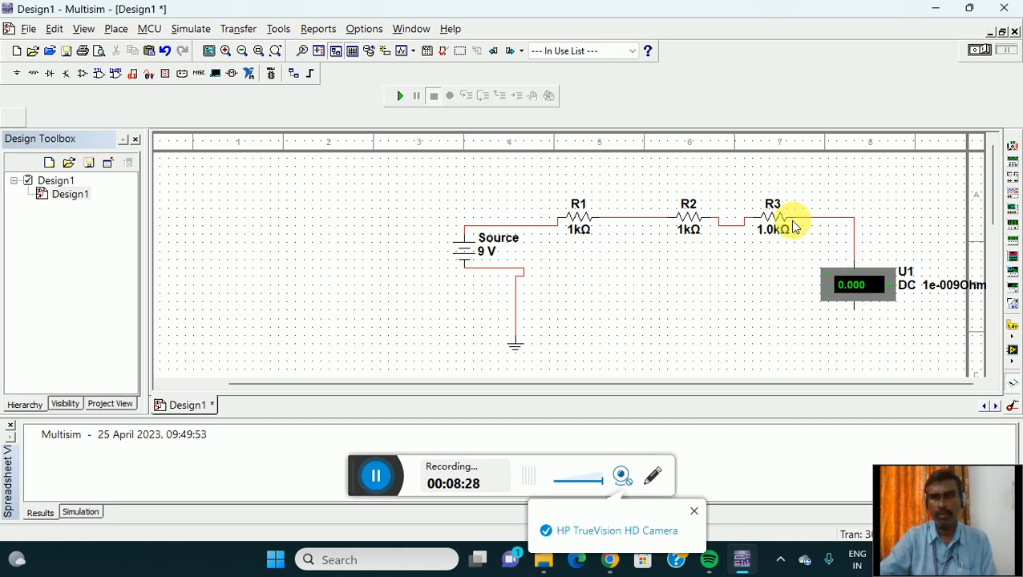
left_click(854, 306)
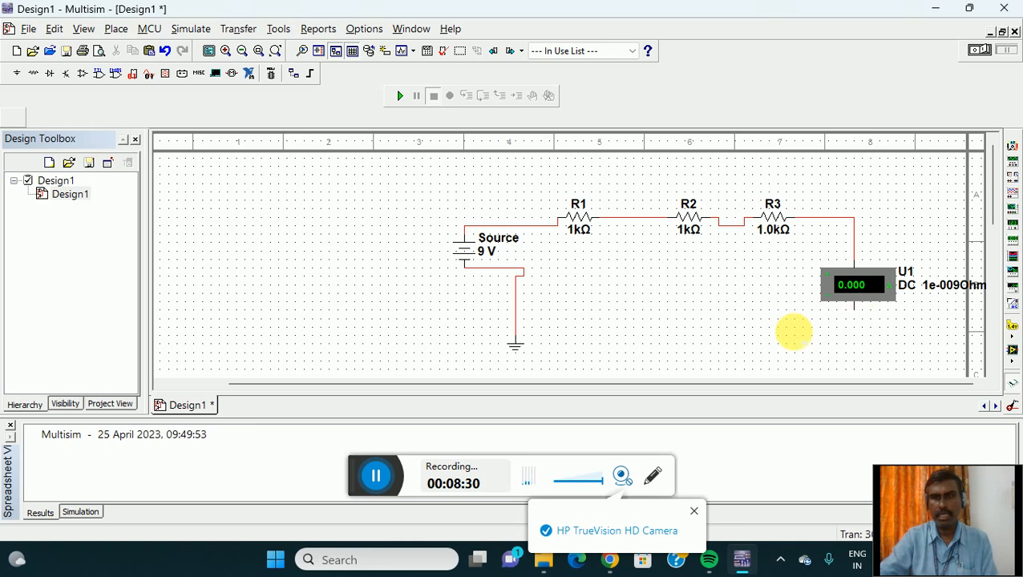
left_click(515, 320)
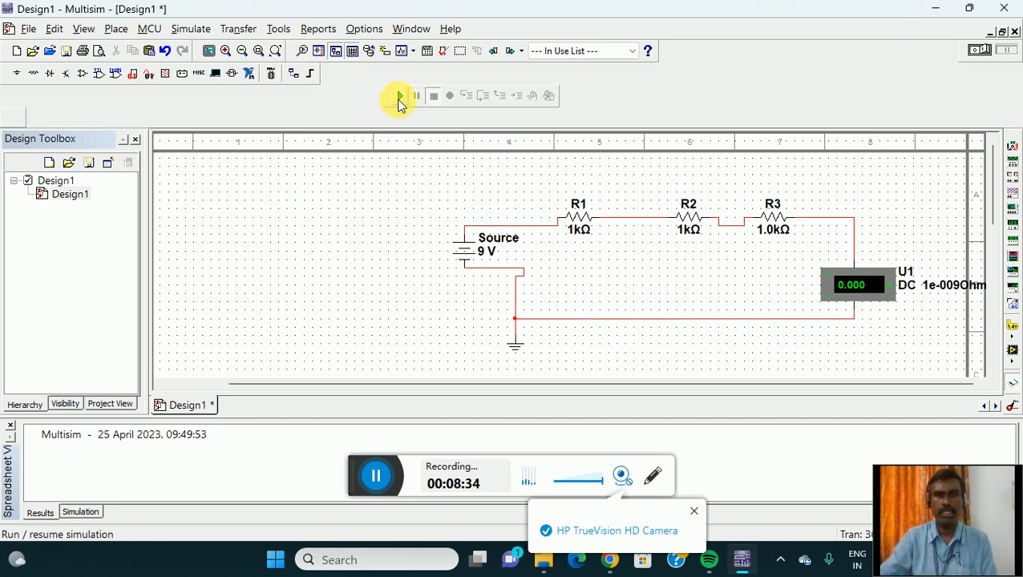
Run the simulation until ammeter U1 shows 3.000m, then stop it.
left_click(399, 97)
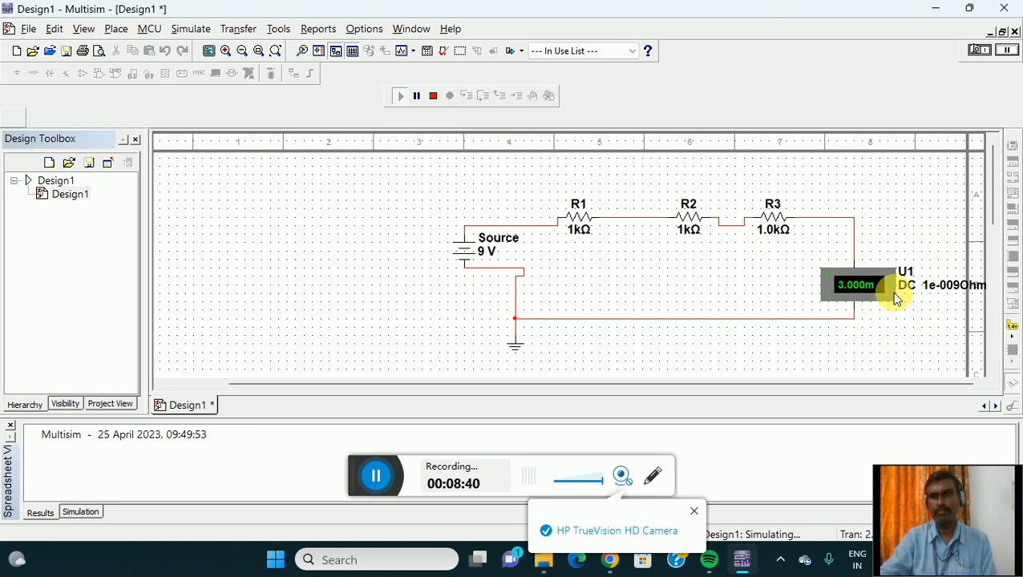
left_click(432, 97)
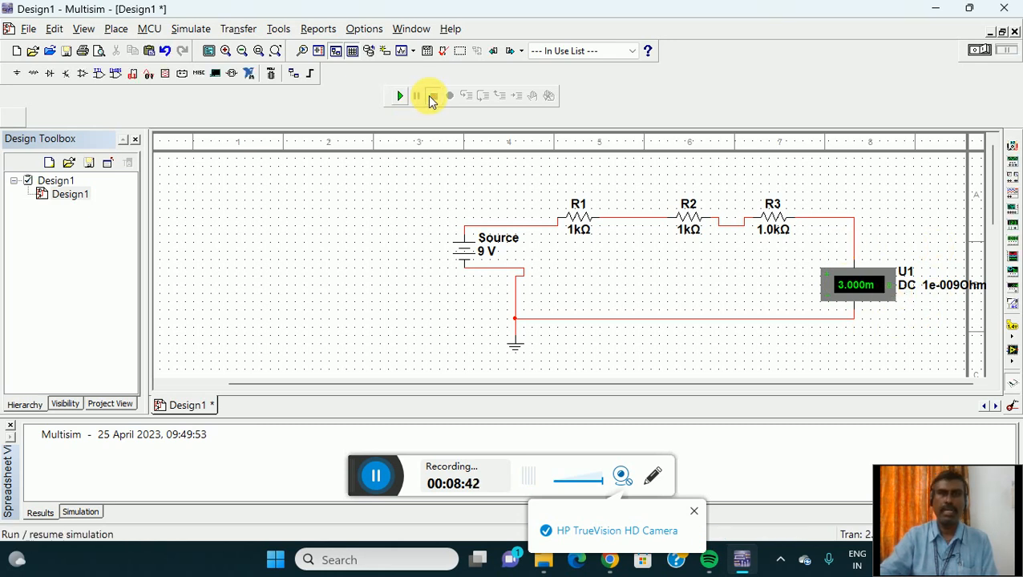